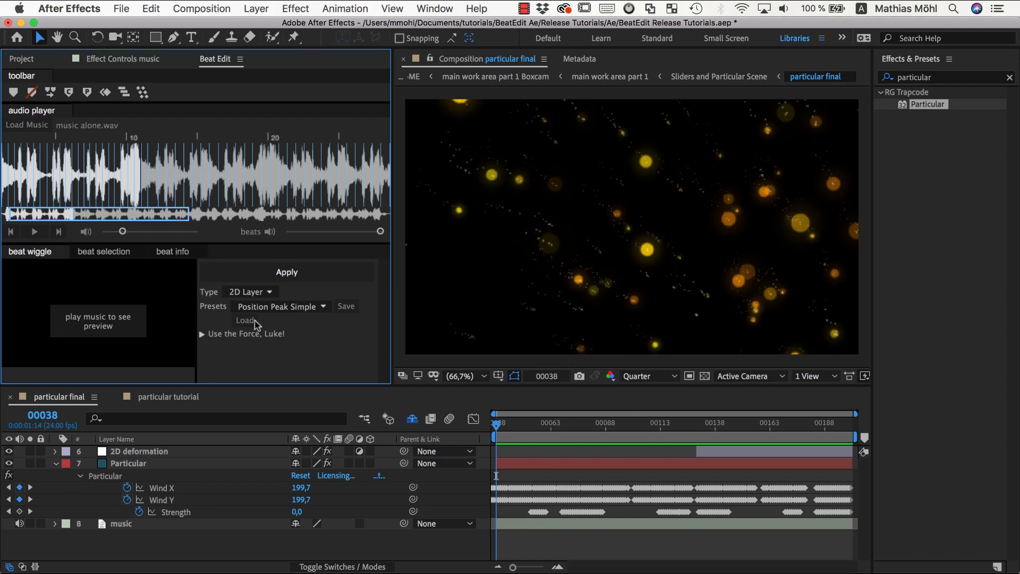
Switch the Beat Wiggle type to Slider, keeping the Peak Simple preset and 0.00–100.00 range.
{"action": "left_click", "coordinate": [268, 291]}
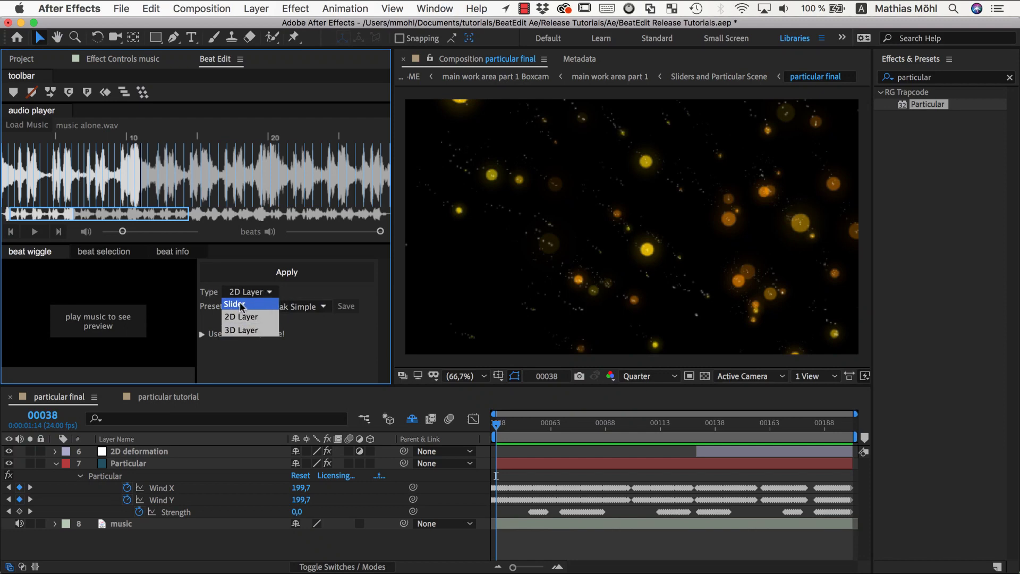
{"action": "left_click", "coordinate": [242, 305]}
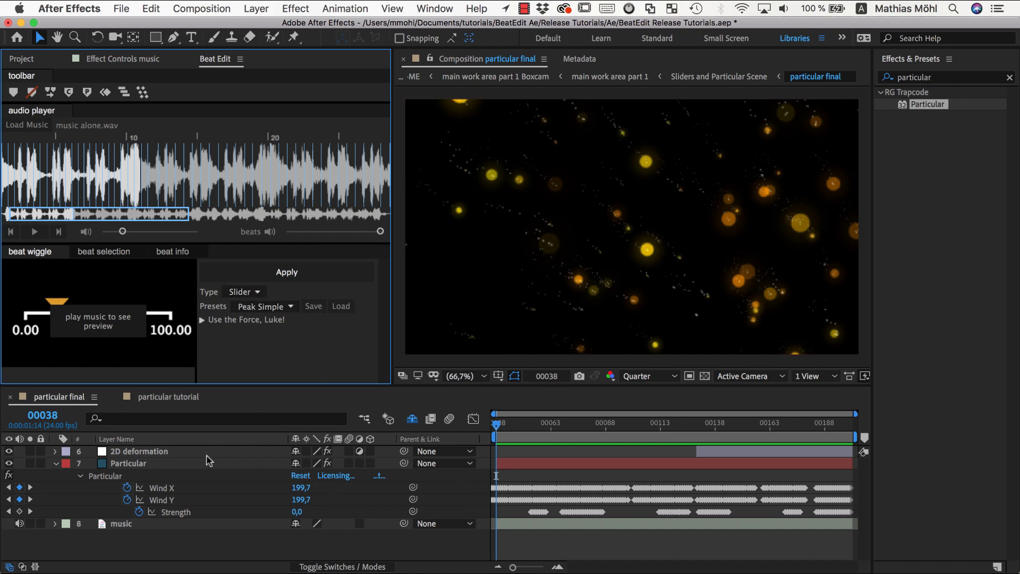
{"action": "left_click", "coordinate": [497, 427]}
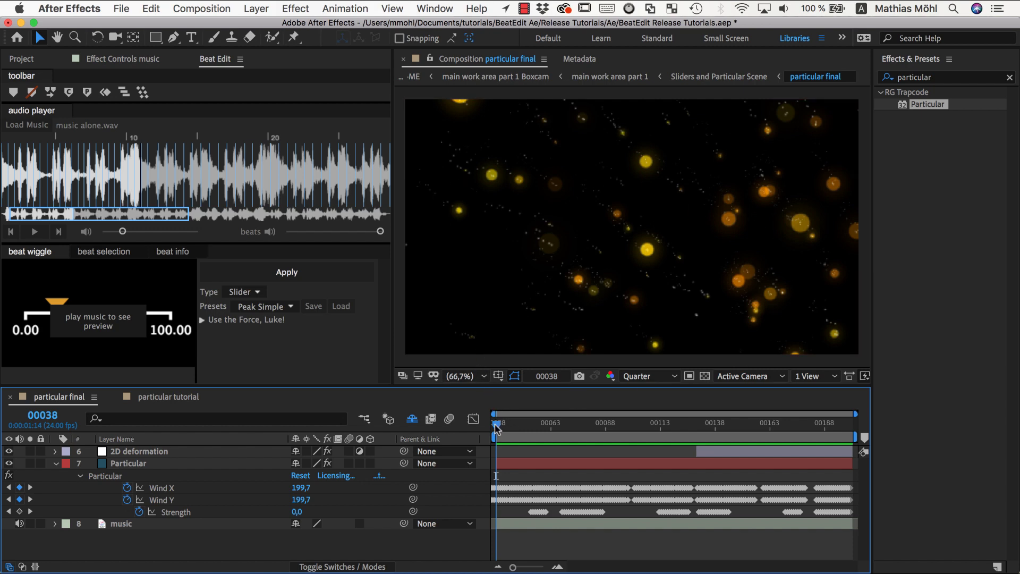
{"action": "key", "text": "space"}
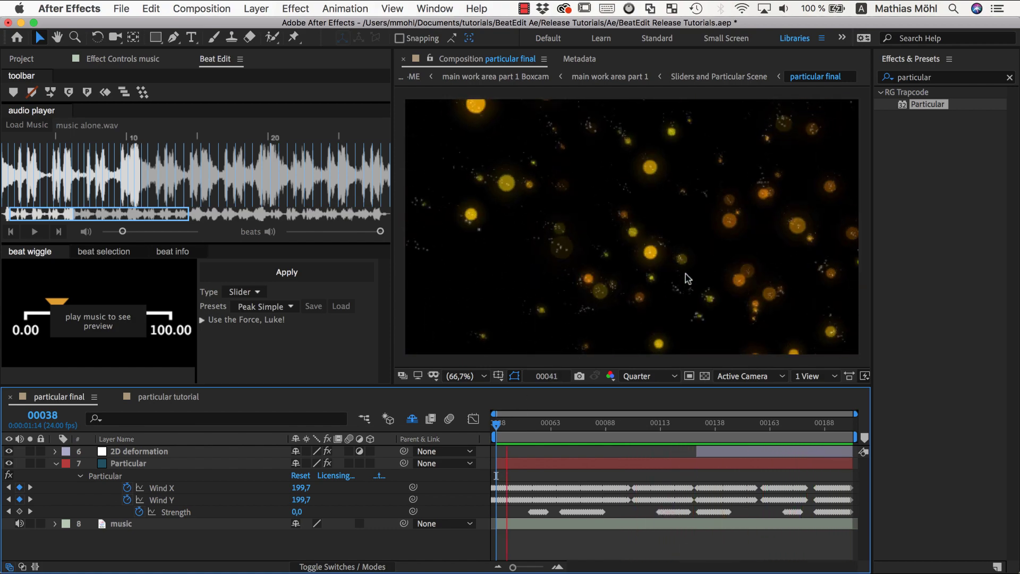
{"action": "key", "text": "space"}
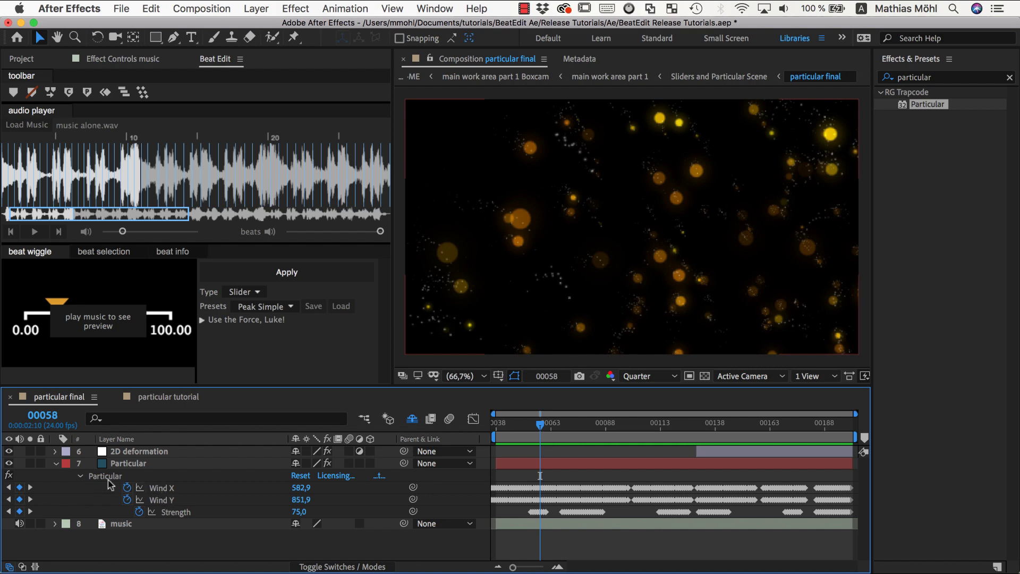
{"action": "left_click", "coordinate": [568, 424]}
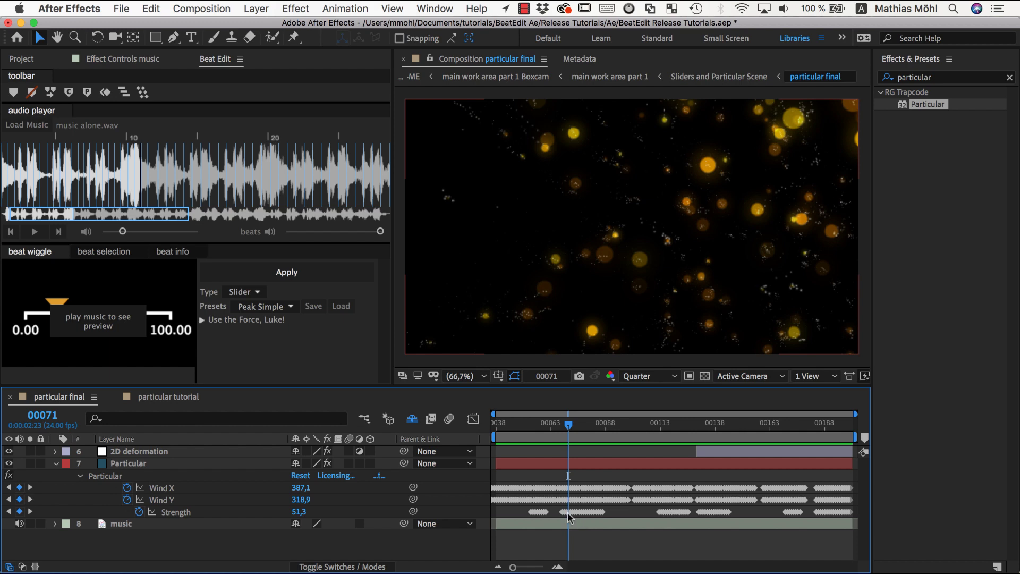
{"action": "left_click", "coordinate": [721, 424]}
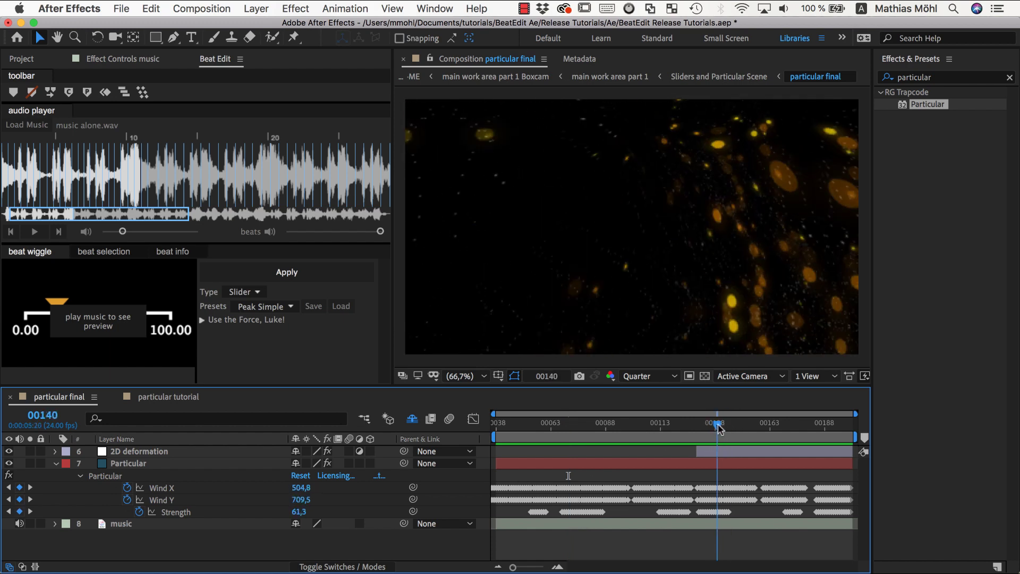
{"action": "left_click_drag", "start_coordinate": [722, 428], "coordinate": [697, 428]}
{"action": "key", "text": "space"}
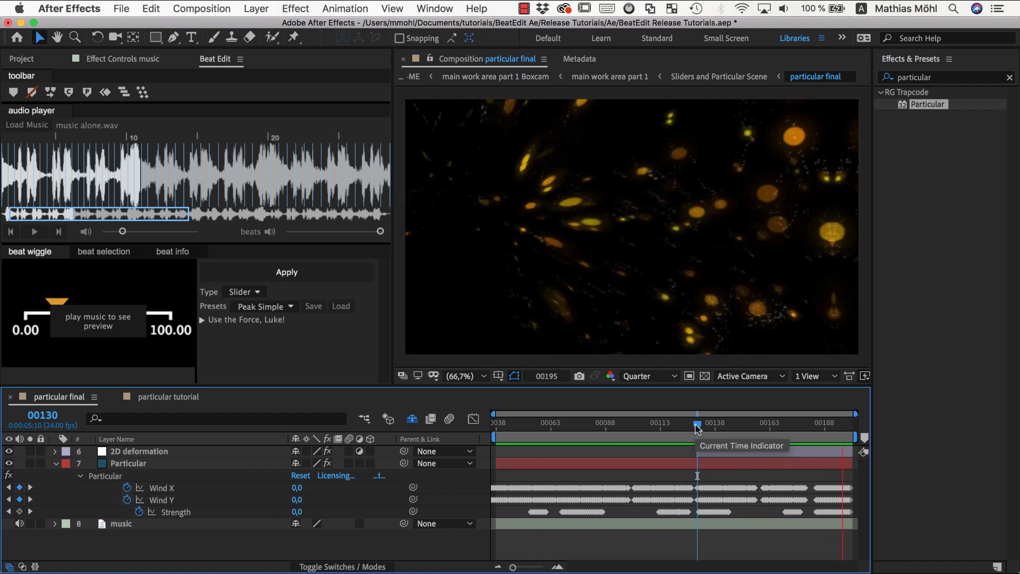
{"action": "left_click", "coordinate": [786, 423]}
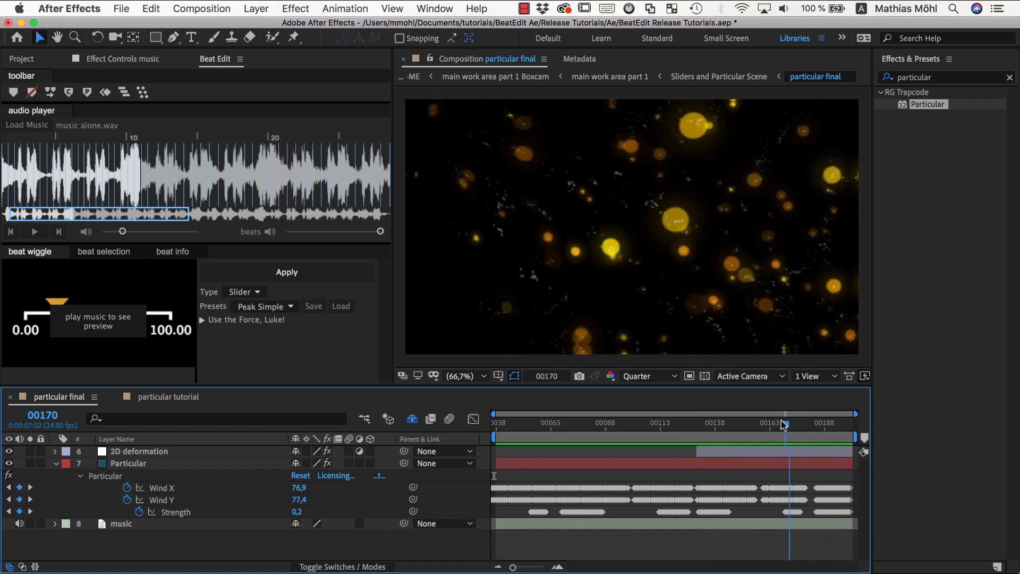
Reveal the 2D deformation layer's keyframed Knot and Amount properties and scrub near frame 00140.
{"action": "left_click", "coordinate": [715, 423]}
{"action": "left_click", "coordinate": [134, 451]}
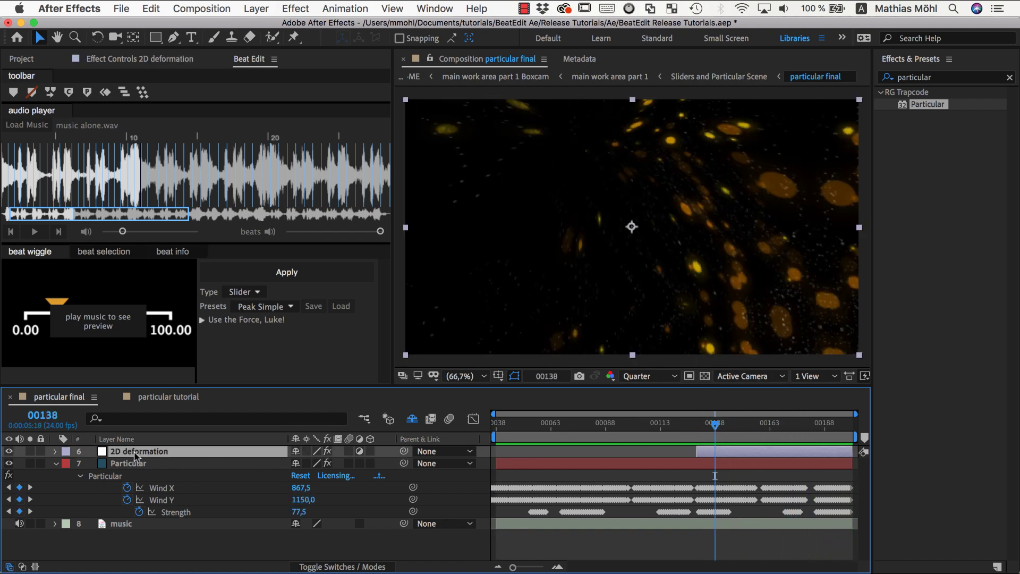
{"action": "key", "text": "e"}
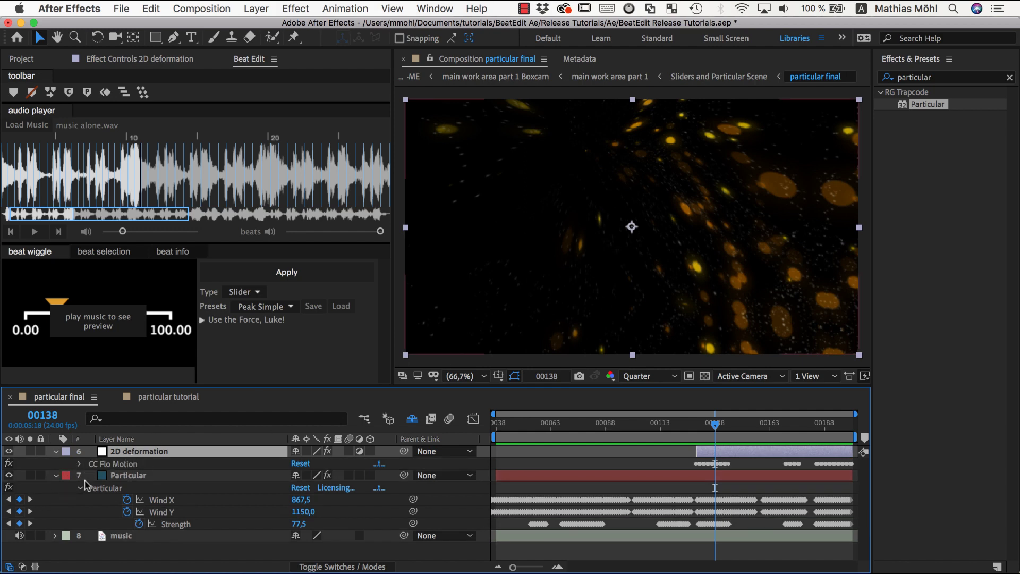
{"action": "key", "text": "u"}
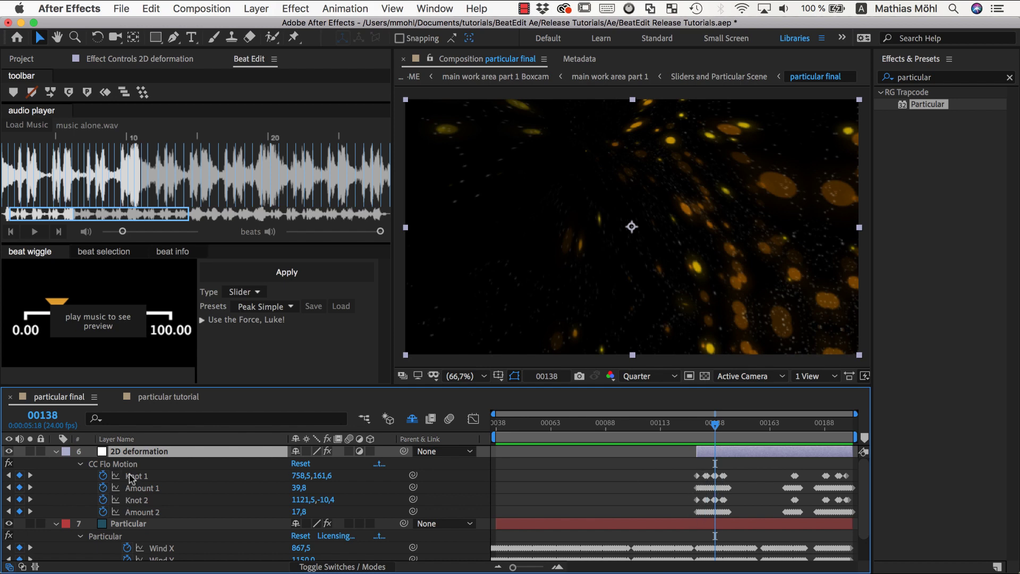
{"action": "left_click_drag", "start_coordinate": [714, 426], "coordinate": [798, 437]}
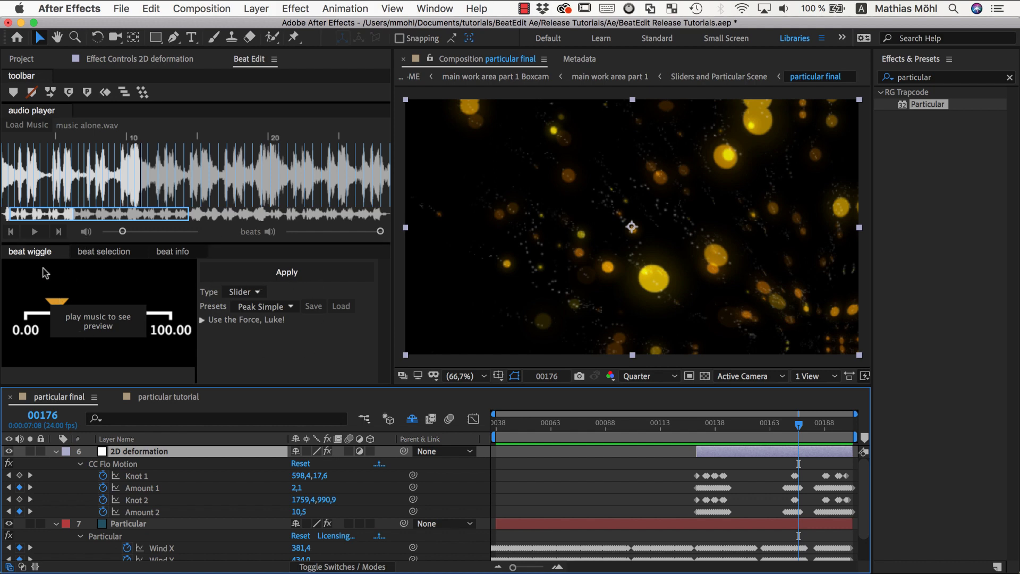
Switch to the particular tutorial comp and start the music playing.
{"action": "left_click", "coordinate": [168, 396]}
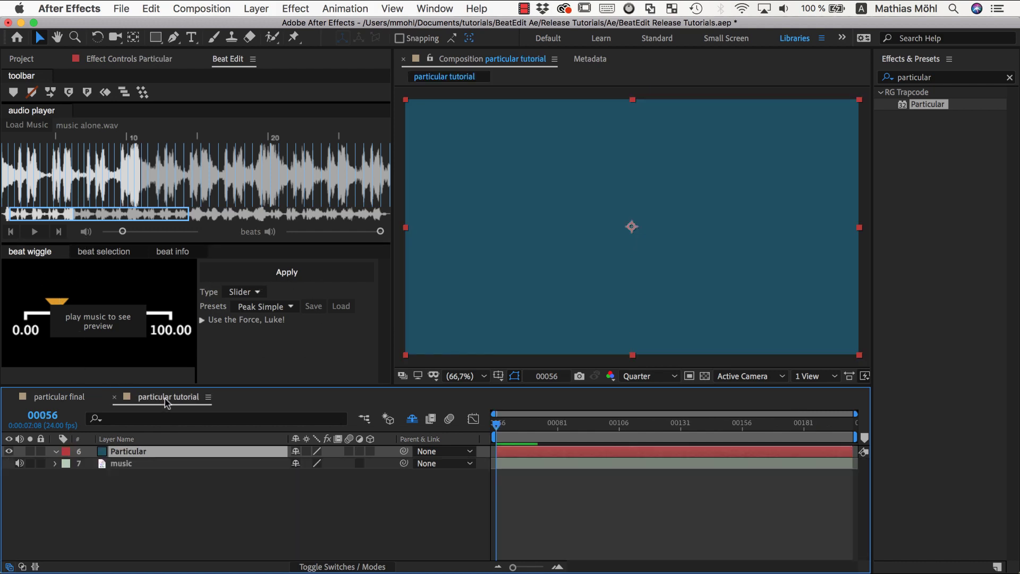
{"action": "left_click", "coordinate": [94, 400]}
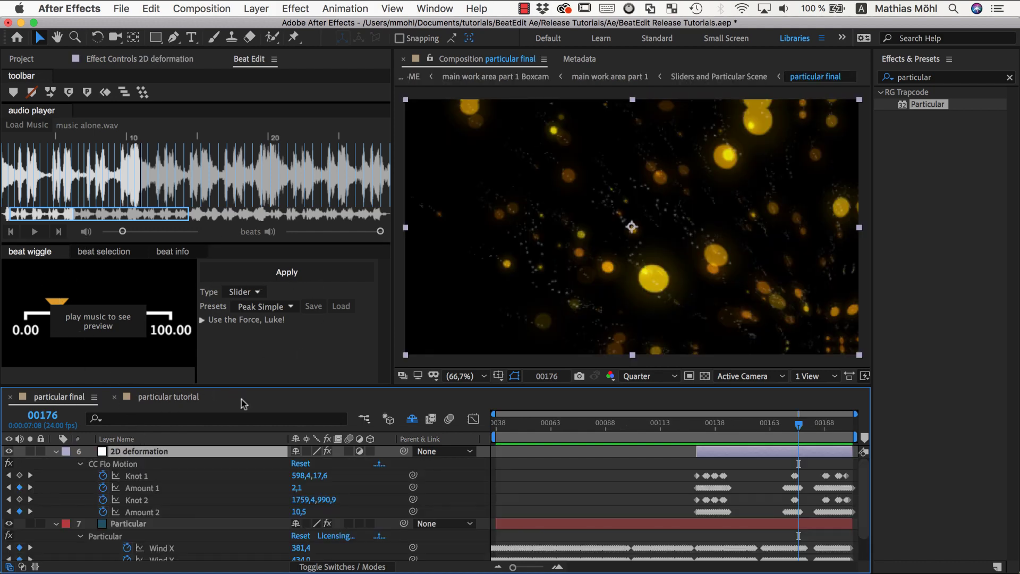
{"action": "left_click", "coordinate": [183, 398]}
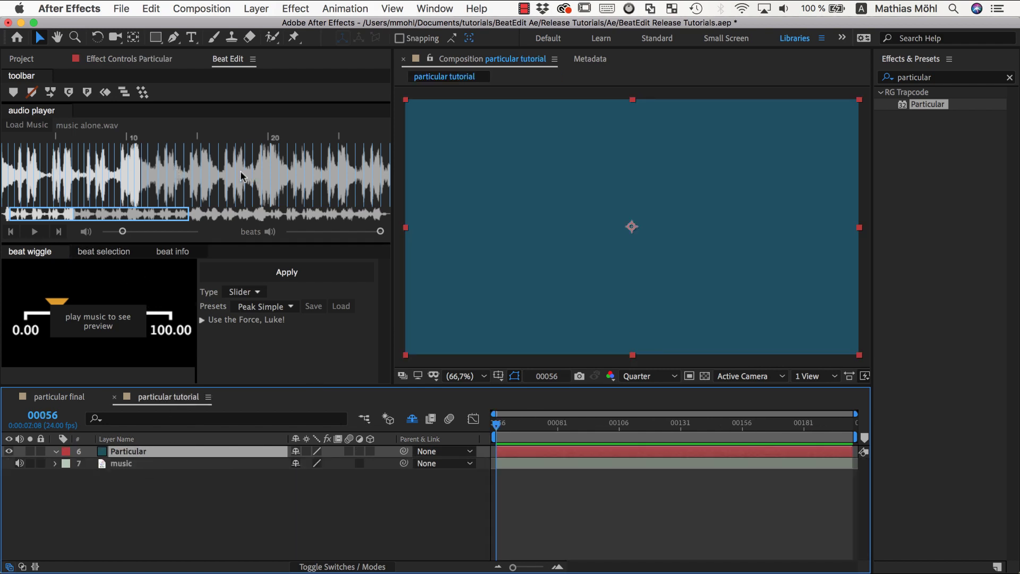
{"action": "left_click", "coordinate": [36, 232]}
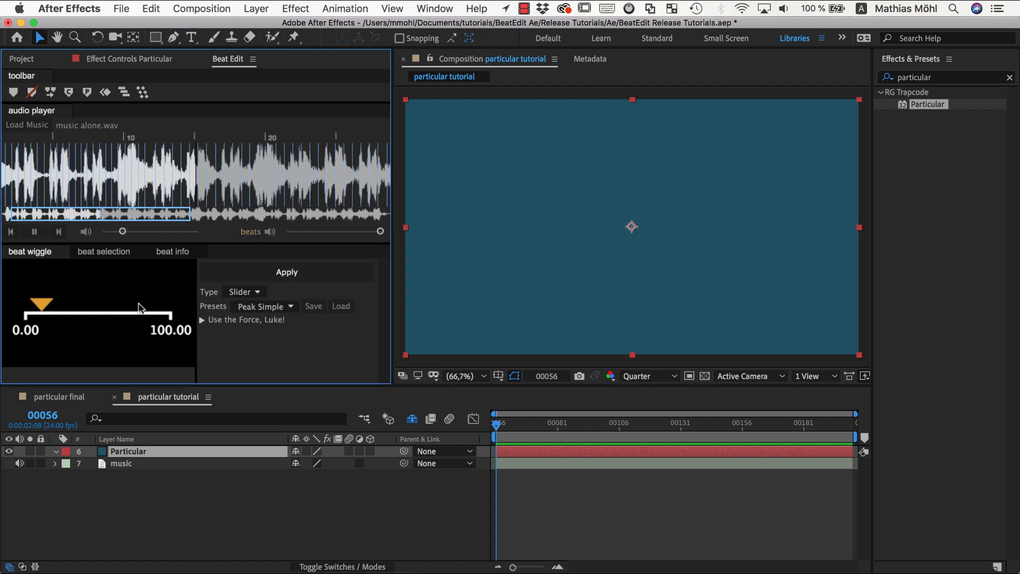
Audition Peak 1 Out Of 4 Higher and Random Jumps, settle on Steps Ping-Pong, and expand its value settings.
{"action": "left_click", "coordinate": [268, 310]}
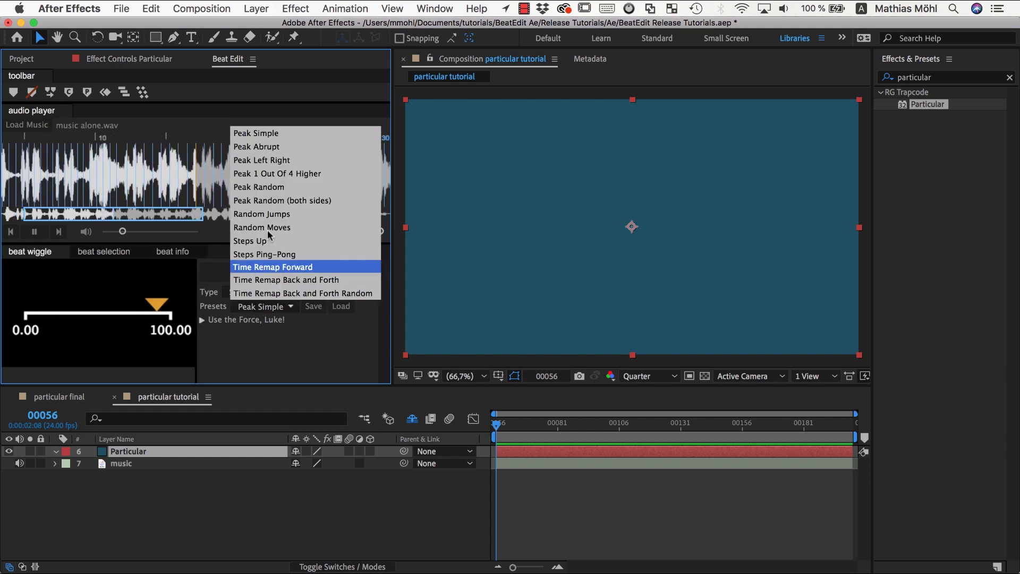
{"action": "left_click", "coordinate": [272, 174]}
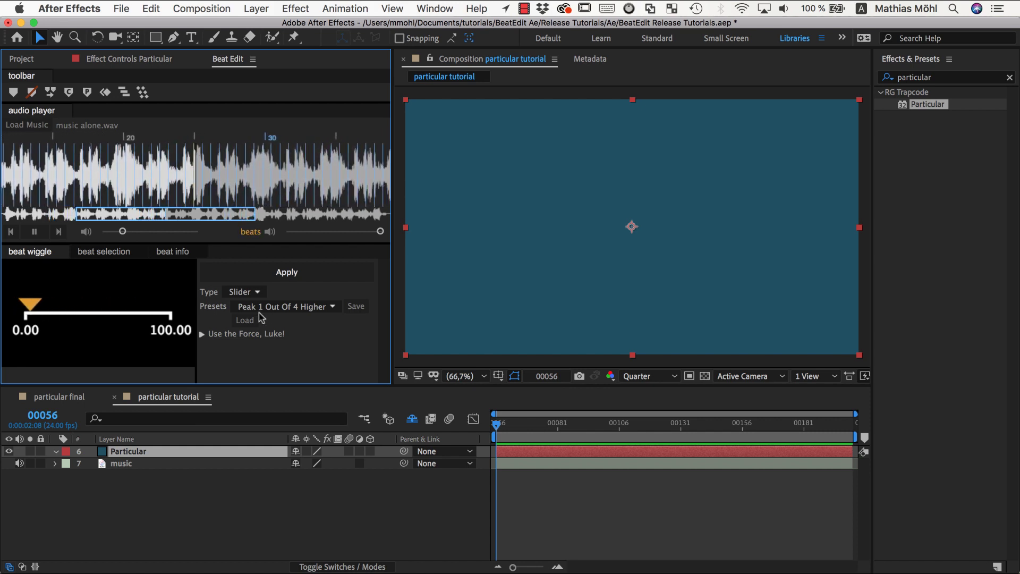
{"action": "left_click", "coordinate": [289, 307]}
{"action": "left_click", "coordinate": [278, 215]}
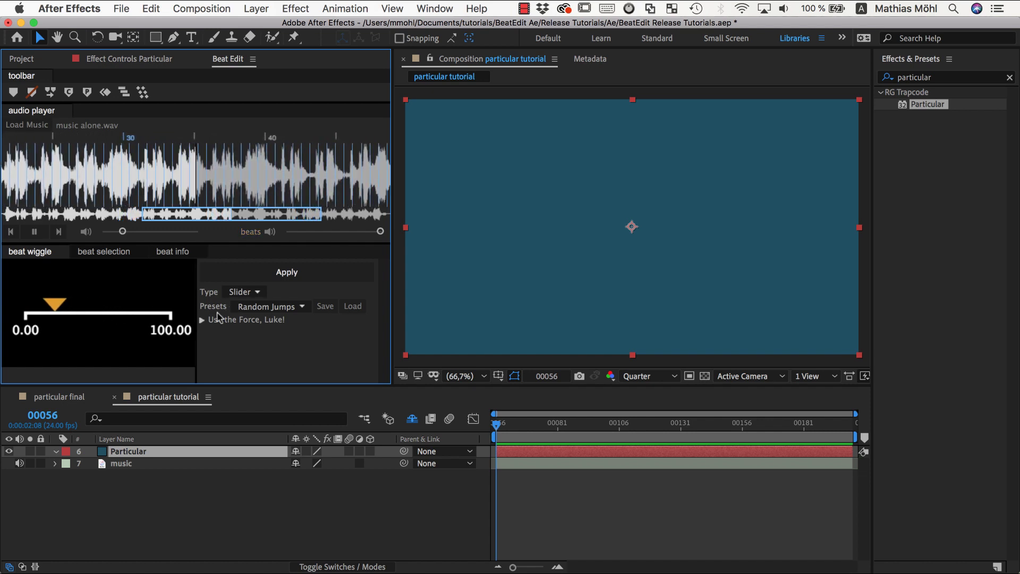
{"action": "left_click", "coordinate": [254, 307]}
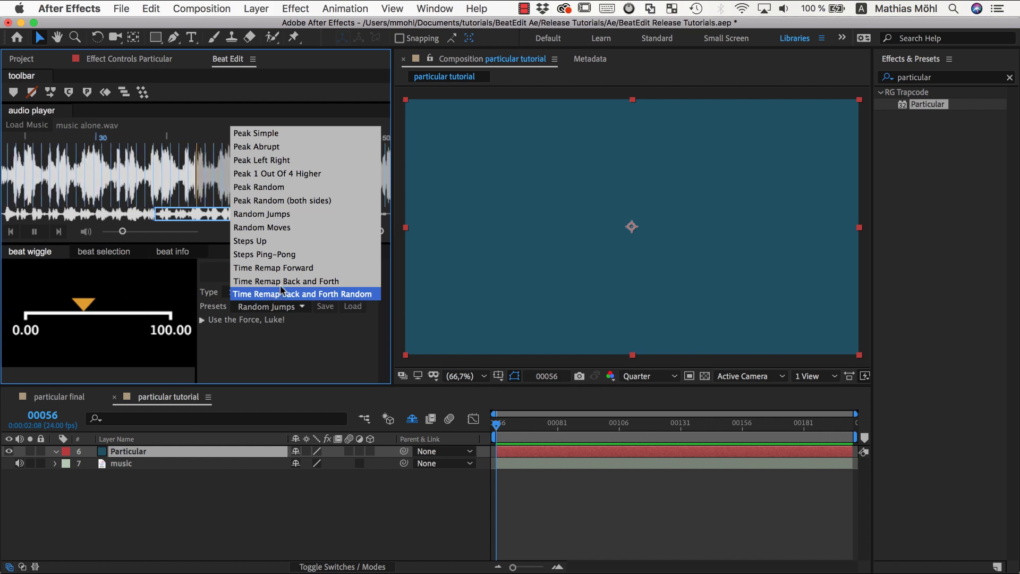
{"action": "left_click", "coordinate": [273, 257]}
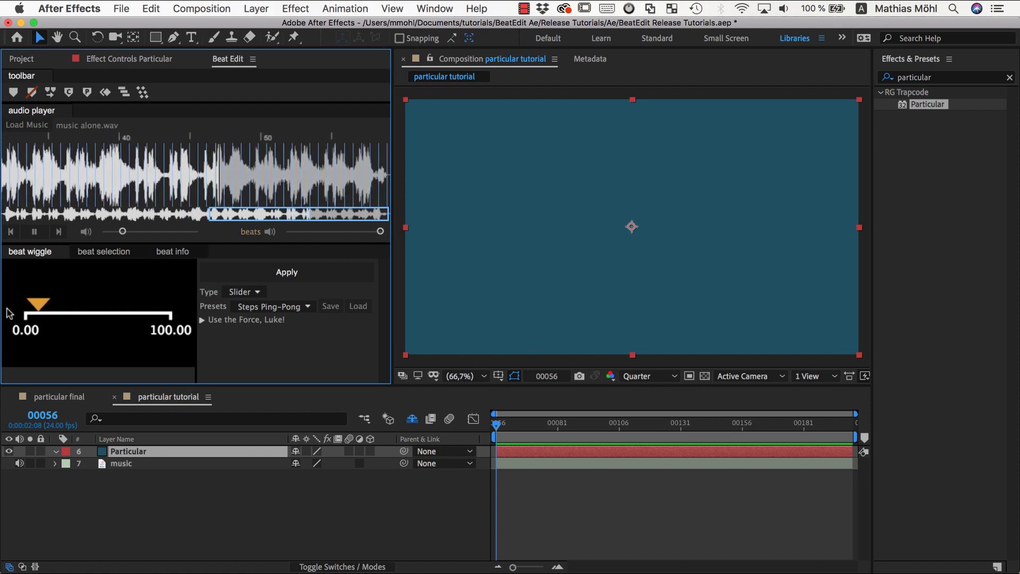
{"action": "left_click", "coordinate": [34, 231]}
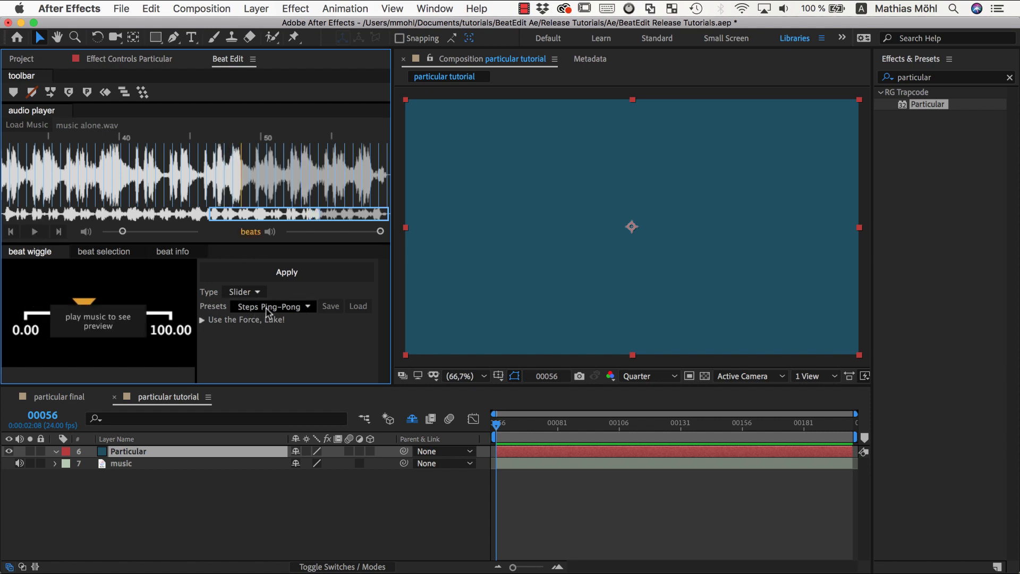
{"action": "left_click", "coordinate": [203, 321]}
Enlarge the wiggle settings area, apply Peak Simple, and lower Amount to 25 while previewing.
{"action": "left_click_drag", "start_coordinate": [269, 387], "coordinate": [272, 489]}
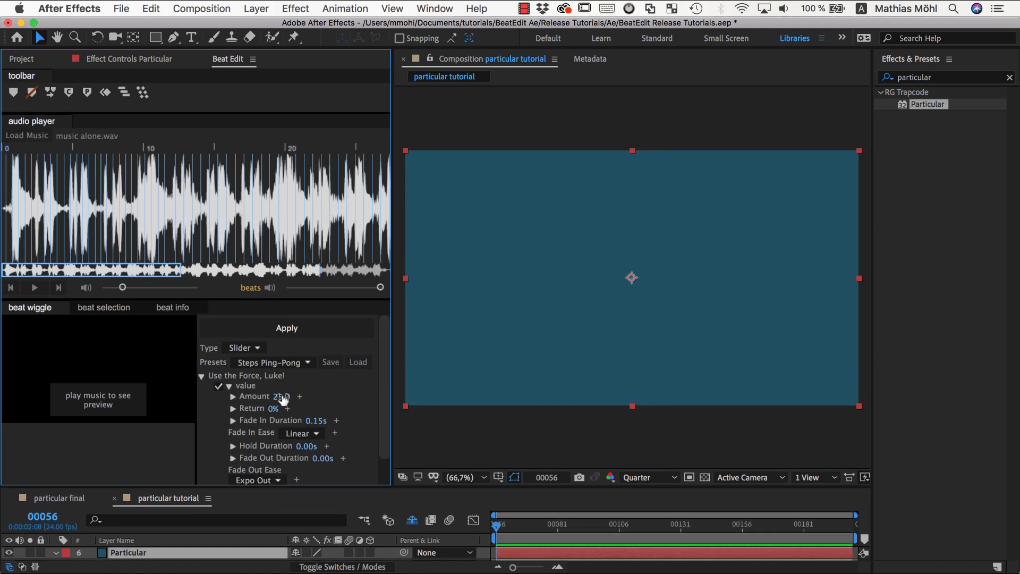
{"action": "left_click", "coordinate": [259, 364]}
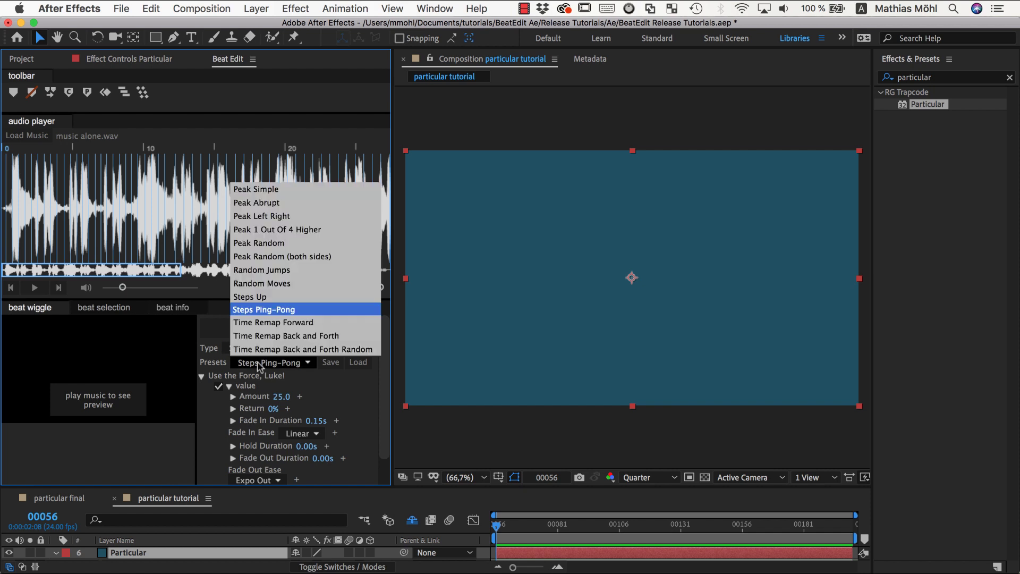
{"action": "left_click", "coordinate": [260, 189]}
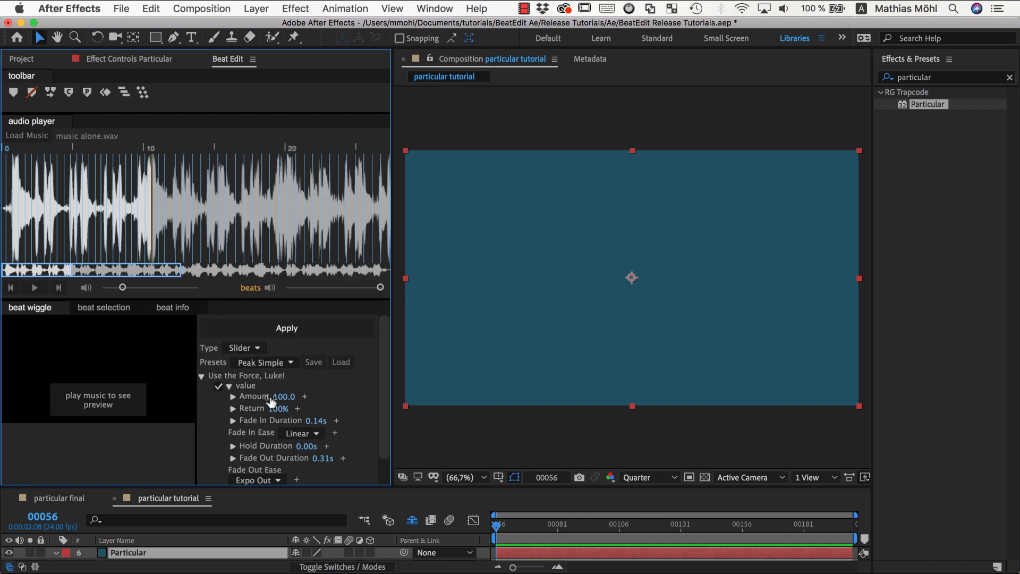
{"action": "left_click", "coordinate": [36, 287]}
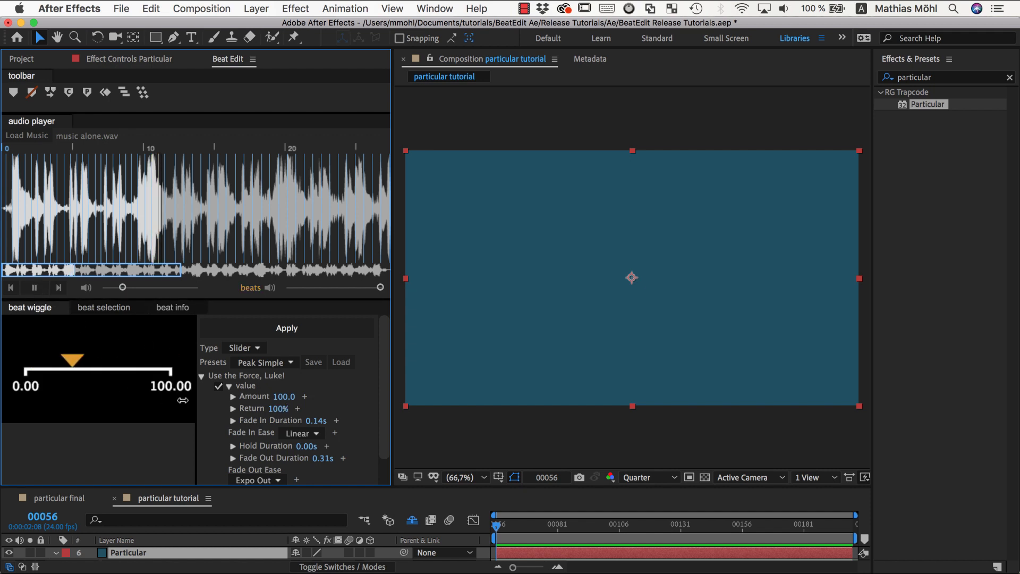
{"action": "left_click", "coordinate": [278, 396]}
{"action": "type", "text": "25"}
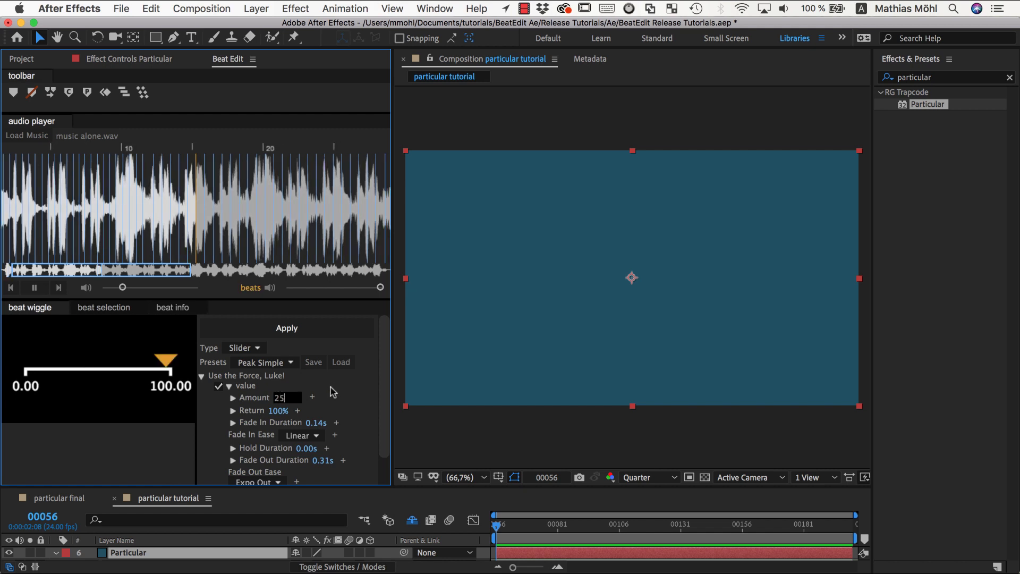
{"action": "key", "text": "Return"}
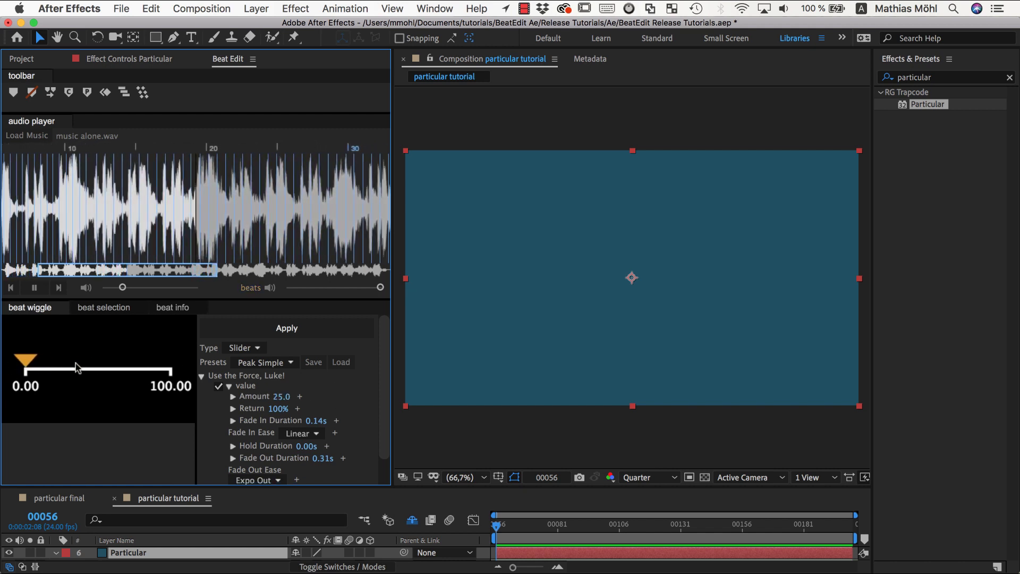
While previewing the music, zero Fade In and Fade Out Duration and raise Hold Duration to 0.20s.
{"action": "left_click", "coordinate": [35, 288]}
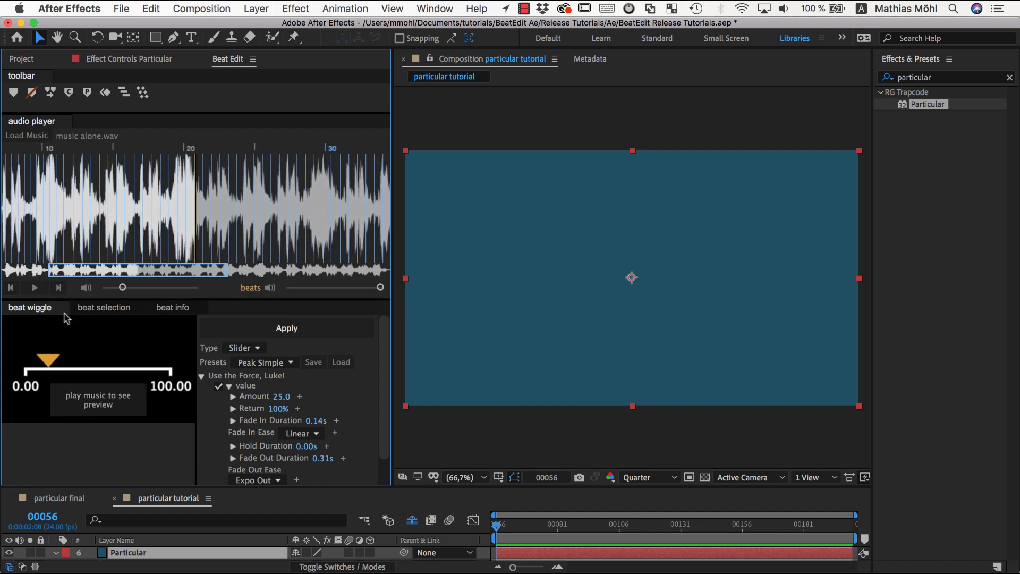
{"action": "left_click", "coordinate": [36, 289]}
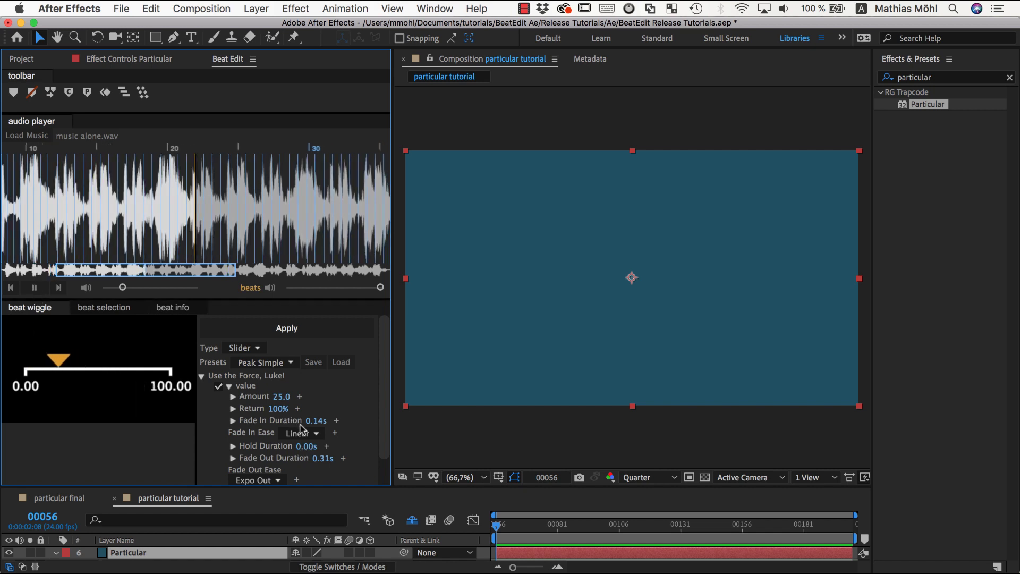
{"action": "left_click_drag", "start_coordinate": [321, 423], "coordinate": [264, 427]}
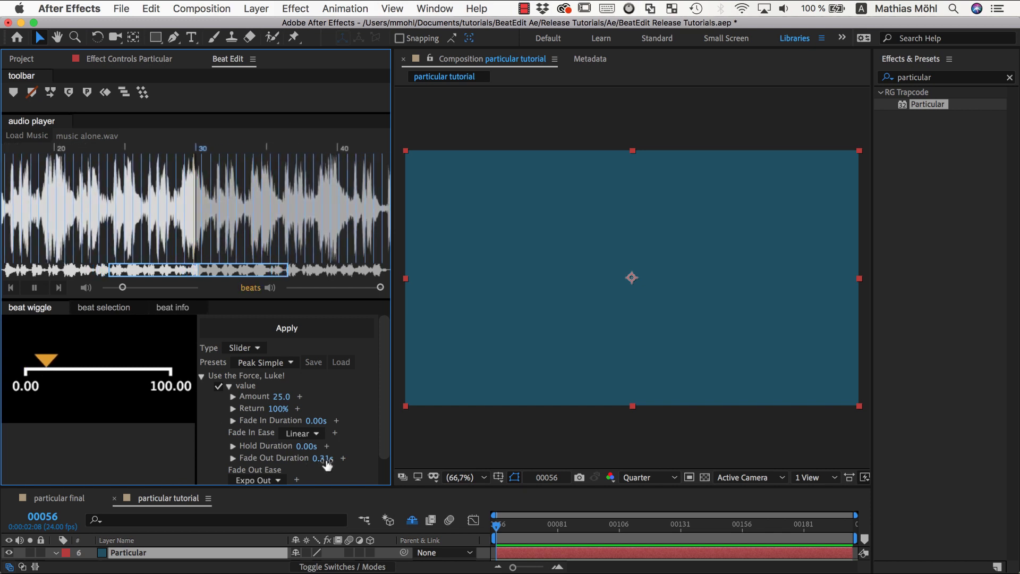
{"action": "left_click_drag", "start_coordinate": [325, 460], "coordinate": [294, 465]}
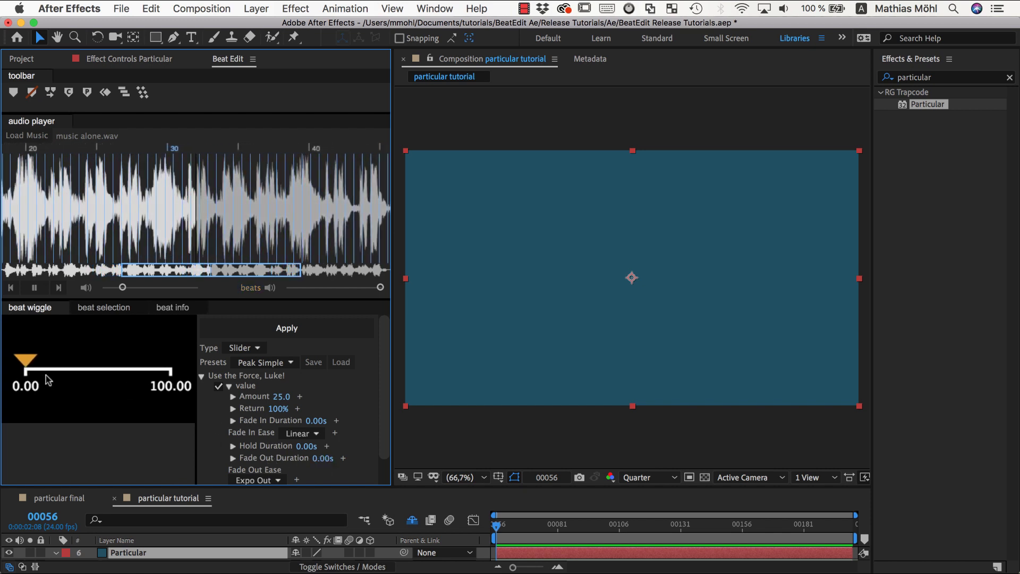
{"action": "left_click", "coordinate": [309, 449]}
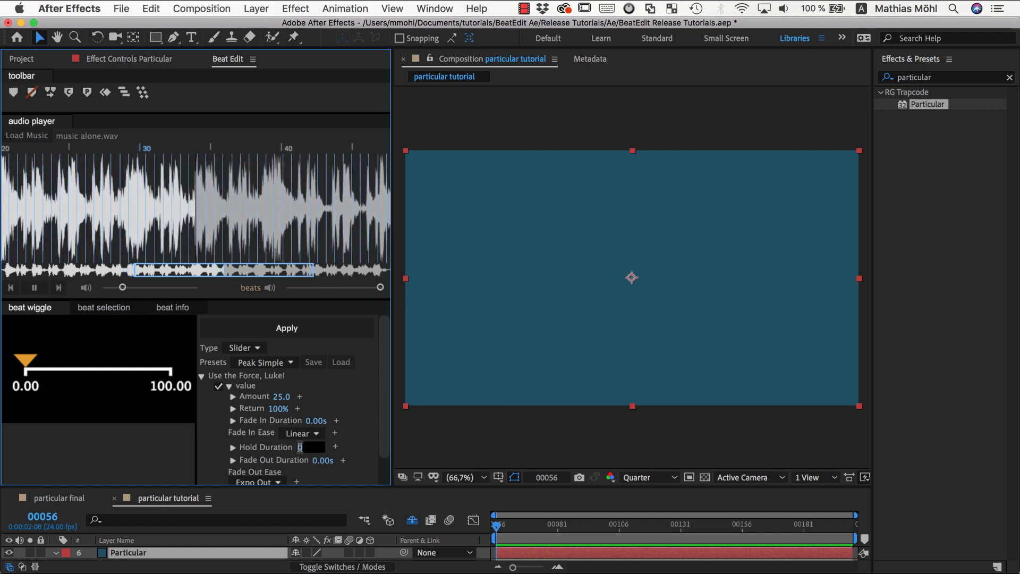
{"action": "key", "text": "Return"}
{"action": "left_click_drag", "start_coordinate": [304, 451], "coordinate": [316, 451]}
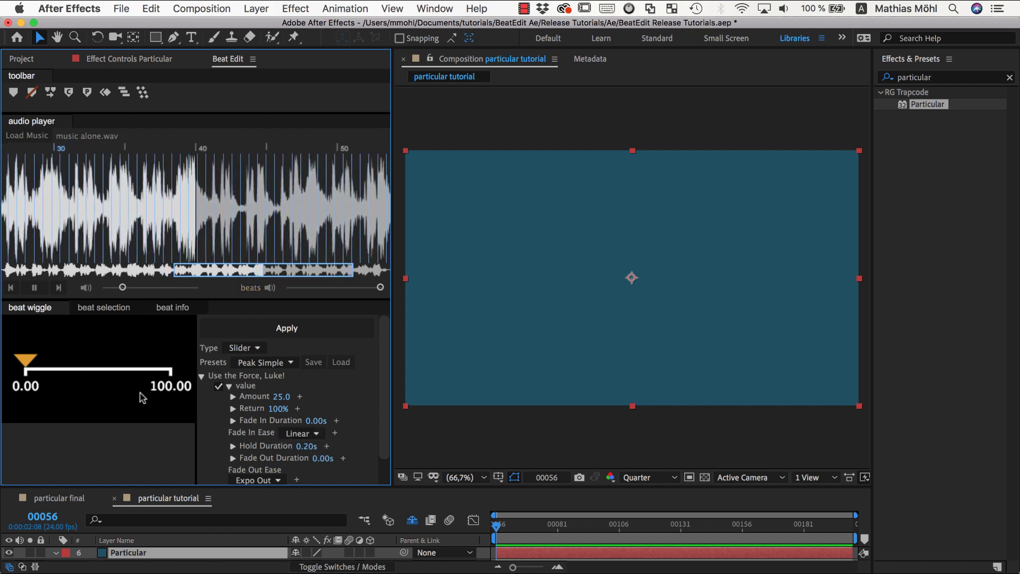
Stop the preview, keep Expo Out as the fade-out ease, and rewind the waveform to the song start.
{"action": "left_click", "coordinate": [35, 288]}
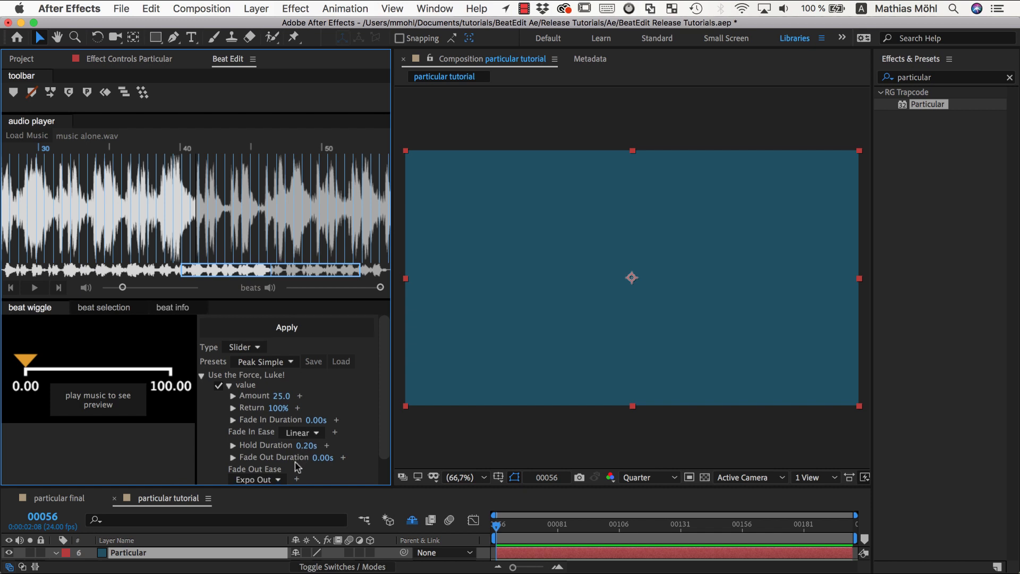
{"action": "left_click", "coordinate": [317, 433]}
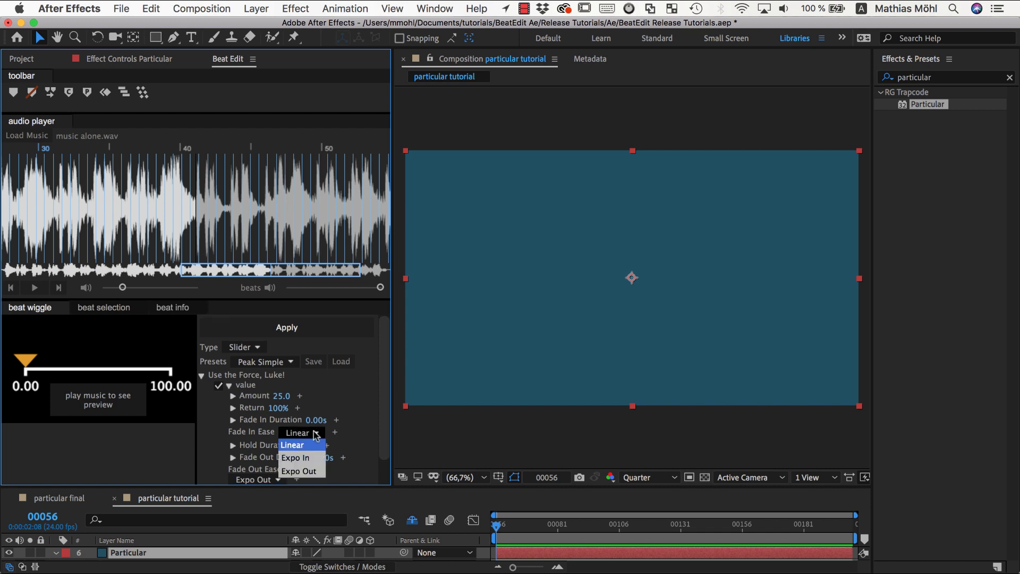
{"action": "left_click", "coordinate": [295, 472]}
{"action": "scroll", "coordinate": [298, 462], "scroll_direction": "down", "scroll_amount": 2}
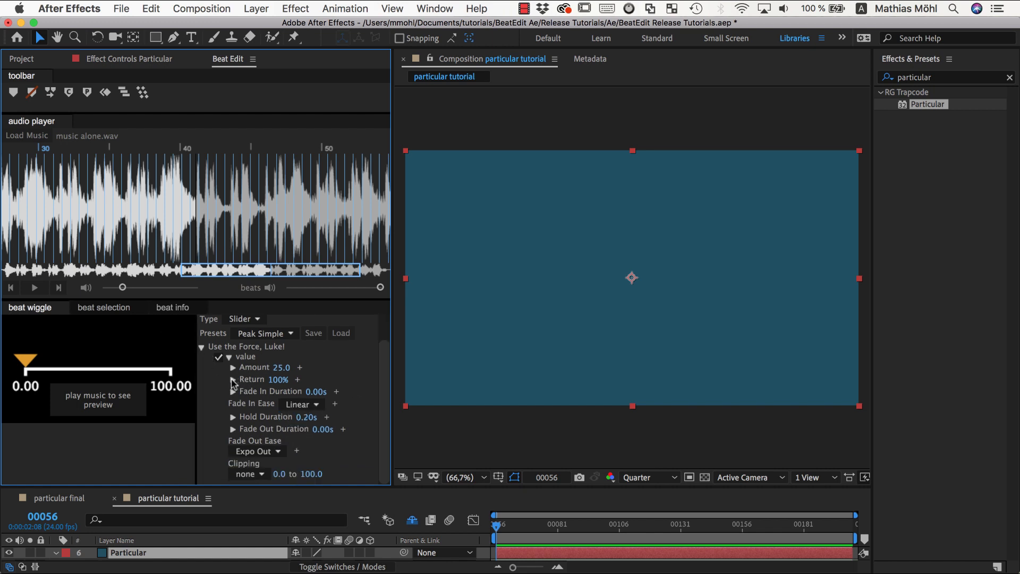
{"action": "left_click", "coordinate": [95, 270]}
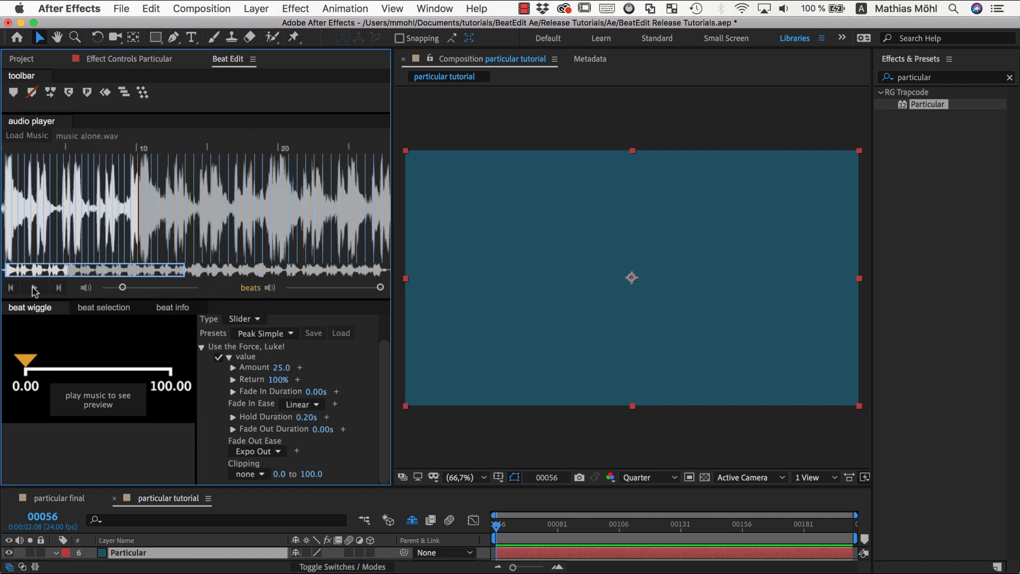
Scrub the beat wiggle Return from 100% down to 0% while previewing the music.
{"action": "left_click", "coordinate": [34, 288]}
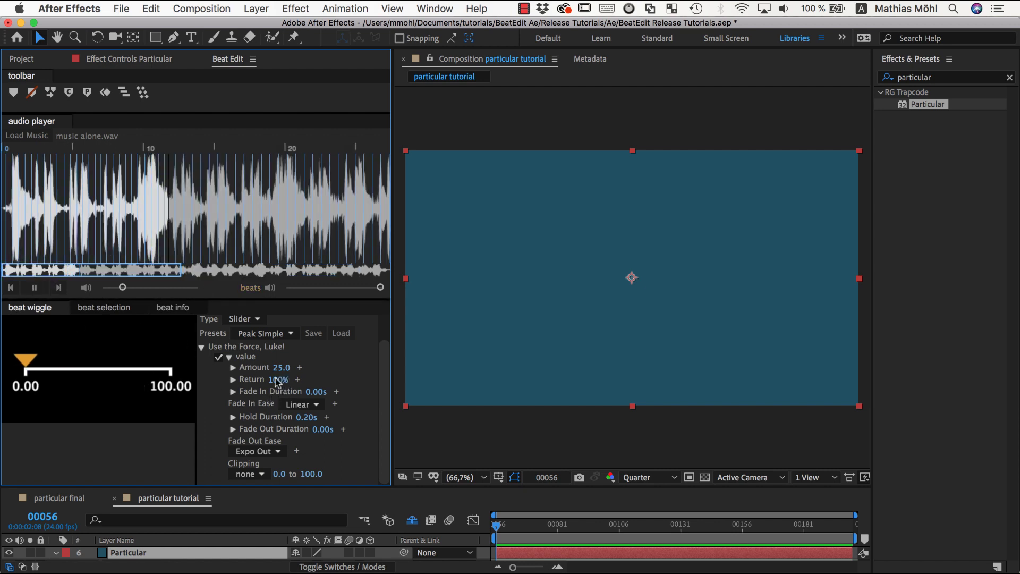
{"action": "left_click_drag", "start_coordinate": [276, 381], "coordinate": [208, 389]}
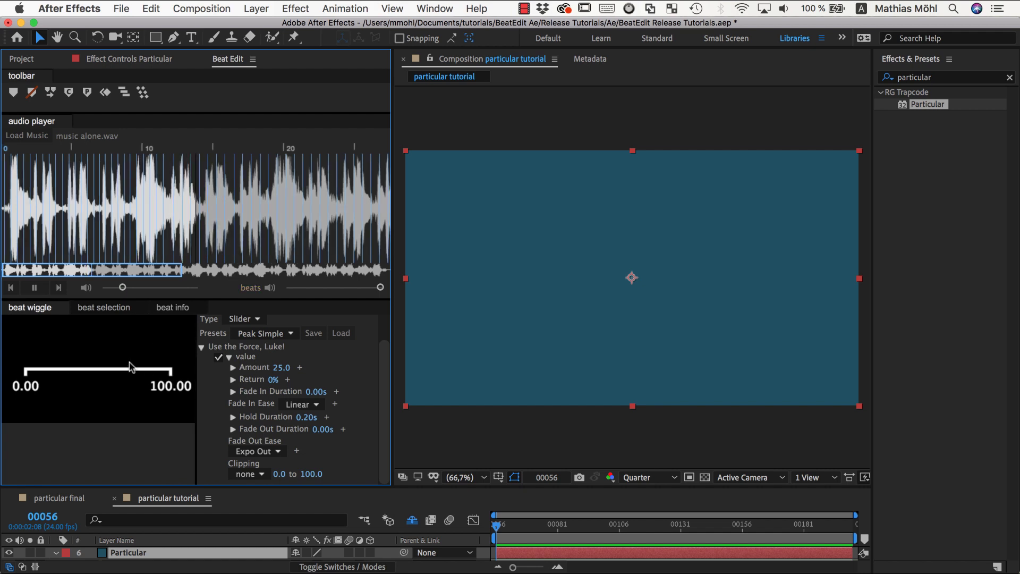
{"action": "left_click", "coordinate": [34, 288]}
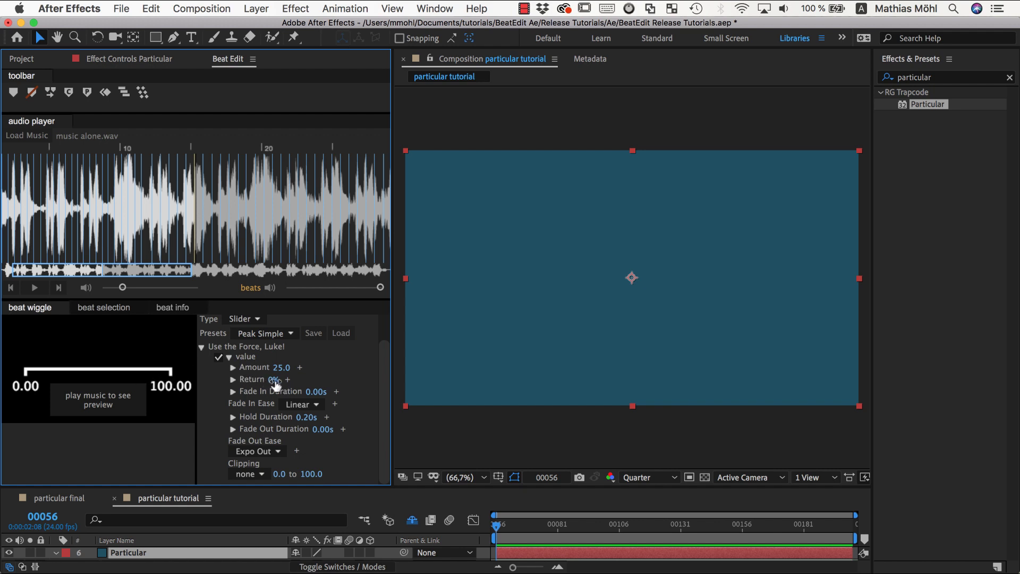
Set clipping to loop (exclude max) with a maximum of 300, previewing with the music.
{"action": "left_click", "coordinate": [263, 475]}
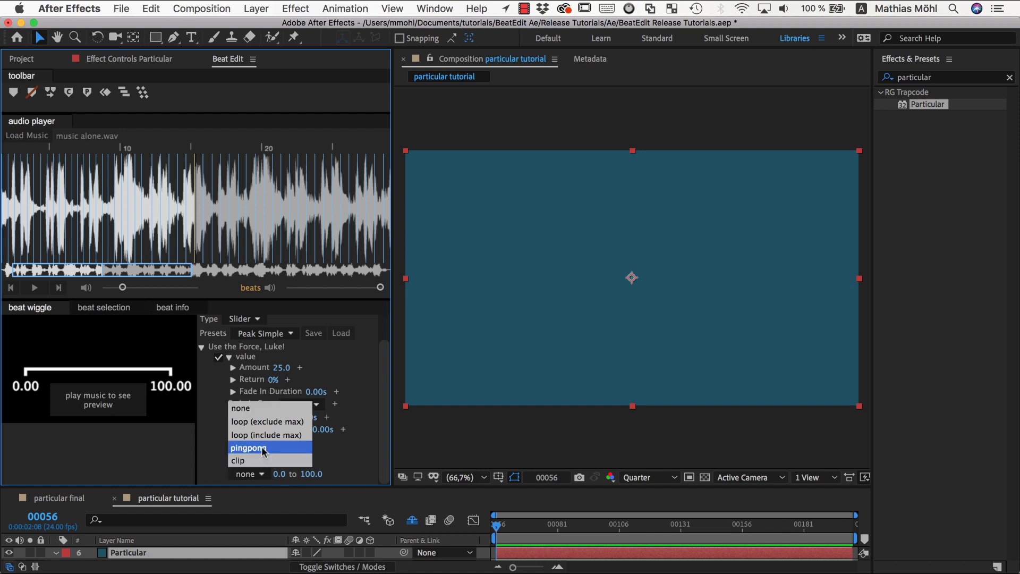
{"action": "left_click", "coordinate": [262, 421]}
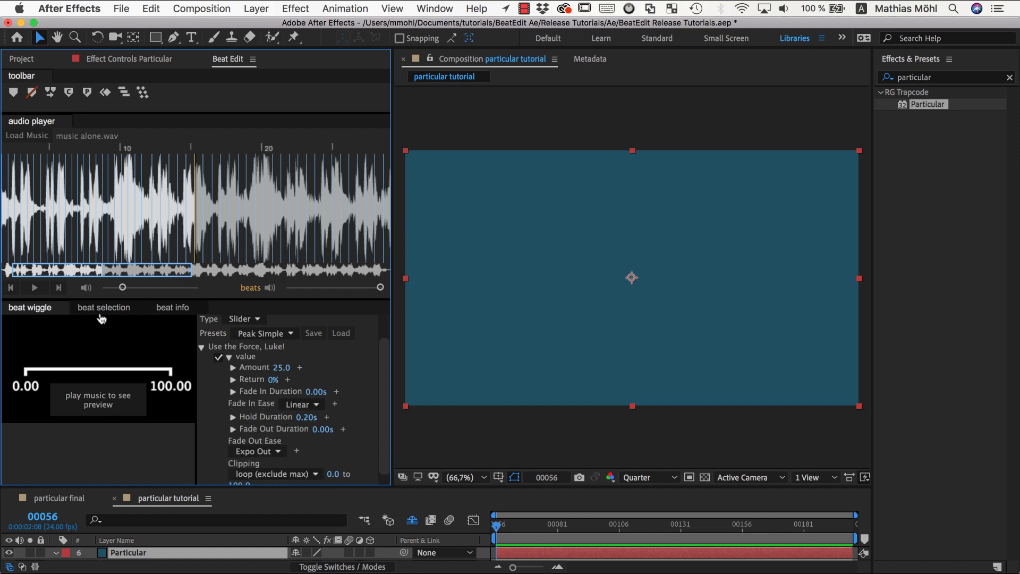
{"action": "left_click", "coordinate": [35, 288]}
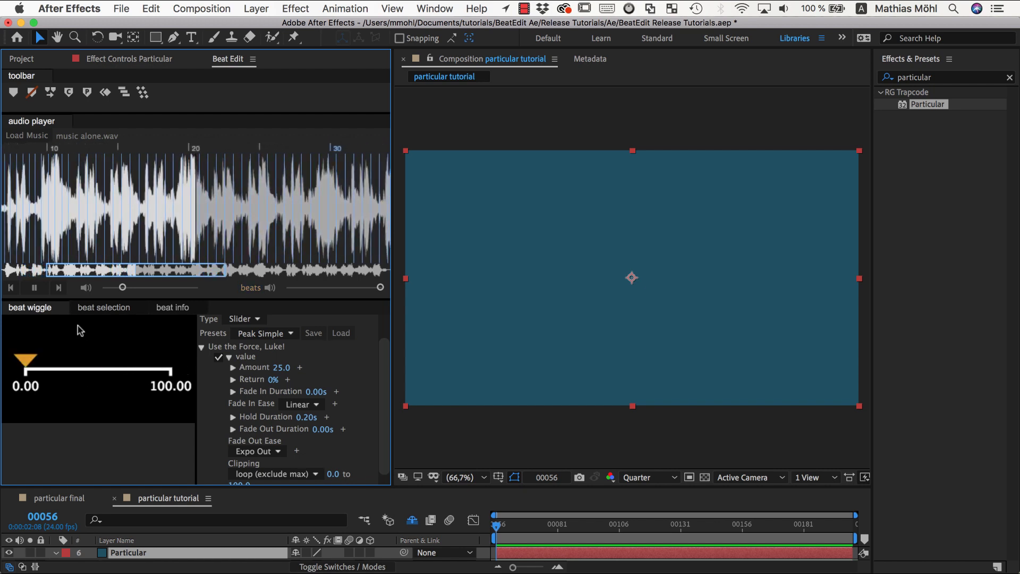
{"action": "left_click", "coordinate": [34, 290]}
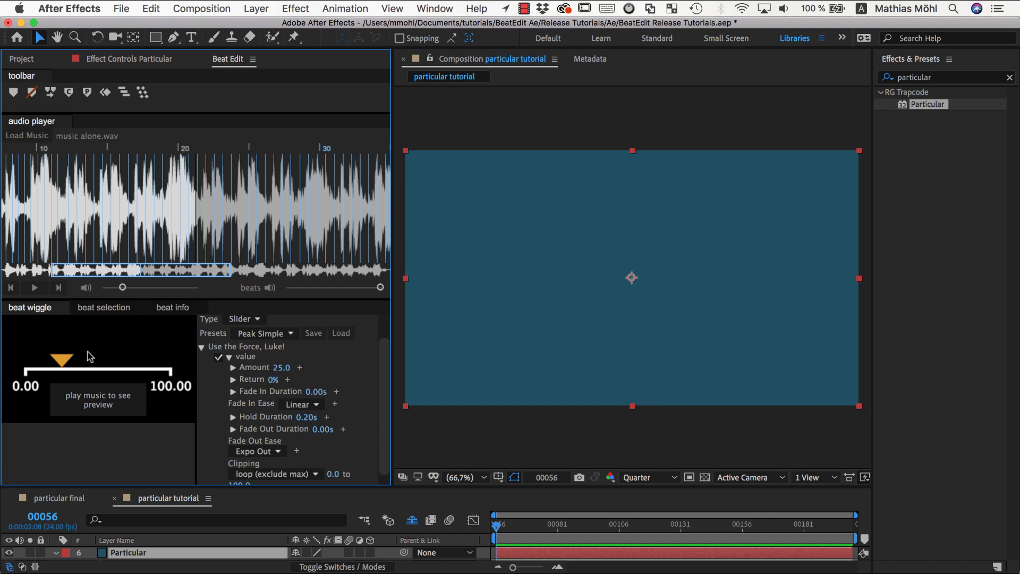
{"action": "scroll", "coordinate": [279, 448], "scroll_direction": "down", "scroll_amount": 2}
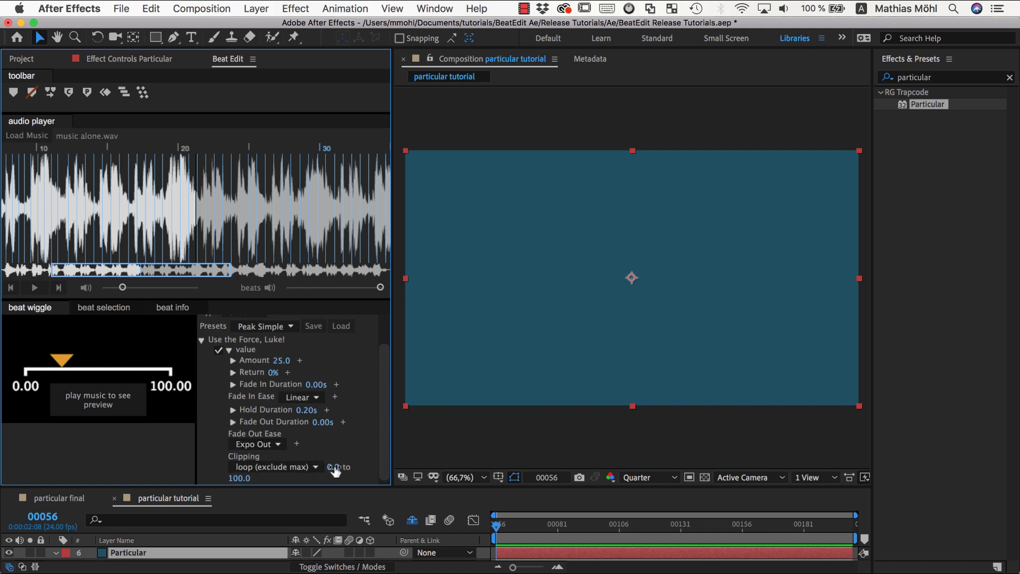
{"action": "left_click", "coordinate": [240, 477]}
{"action": "type", "text": "300"}
{"action": "key", "text": "Return"}
{"action": "key", "text": "space"}
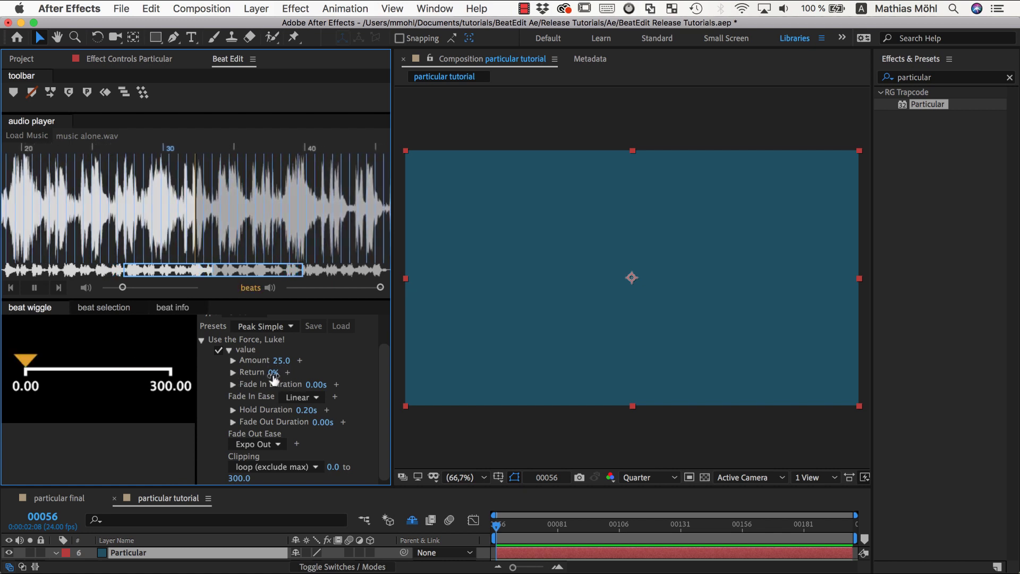
Raise Fade In Duration to 0.19s and type a Return of 50%, previewing with the music.
{"action": "left_click", "coordinate": [34, 288]}
{"action": "left_click", "coordinate": [35, 288]}
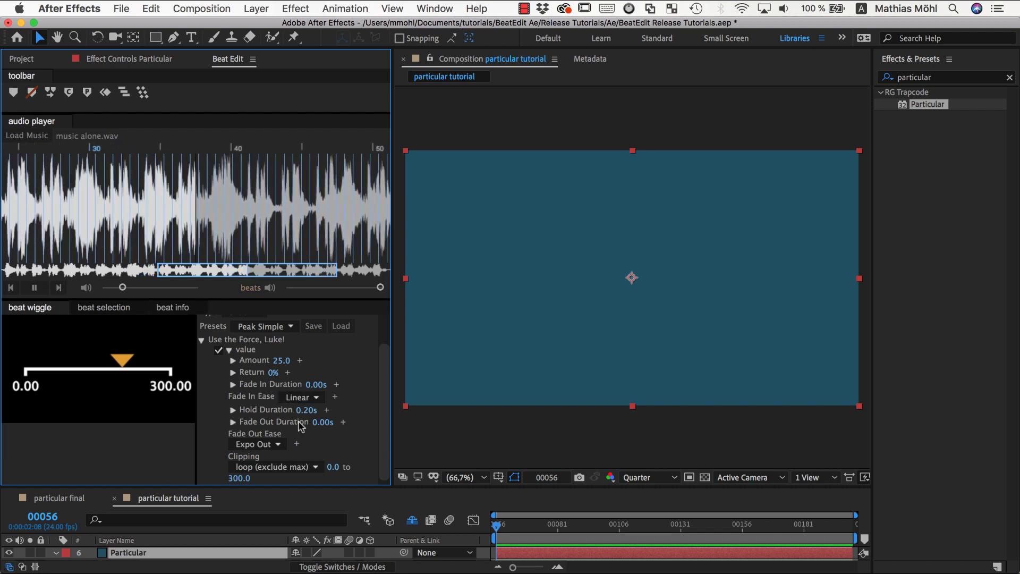
{"action": "left_click_drag", "start_coordinate": [316, 387], "coordinate": [333, 391]}
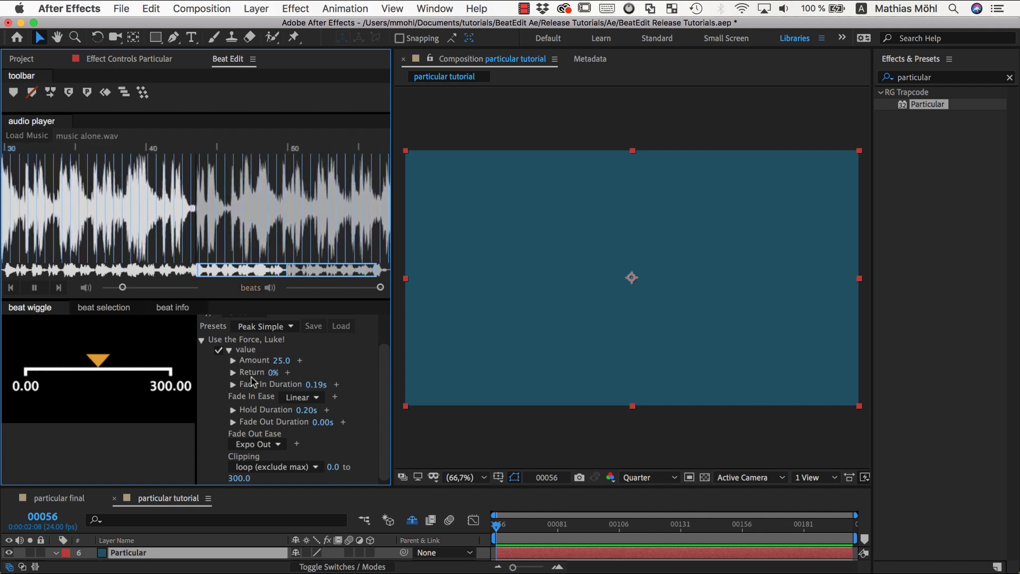
{"action": "left_click", "coordinate": [272, 373]}
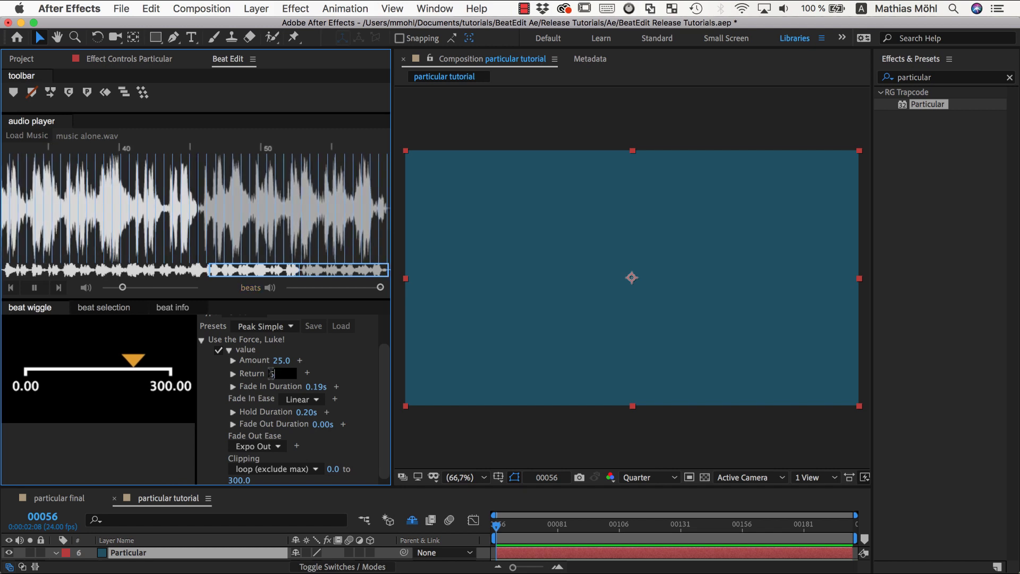
{"action": "type", "text": "50"}
{"action": "key", "text": "Return"}
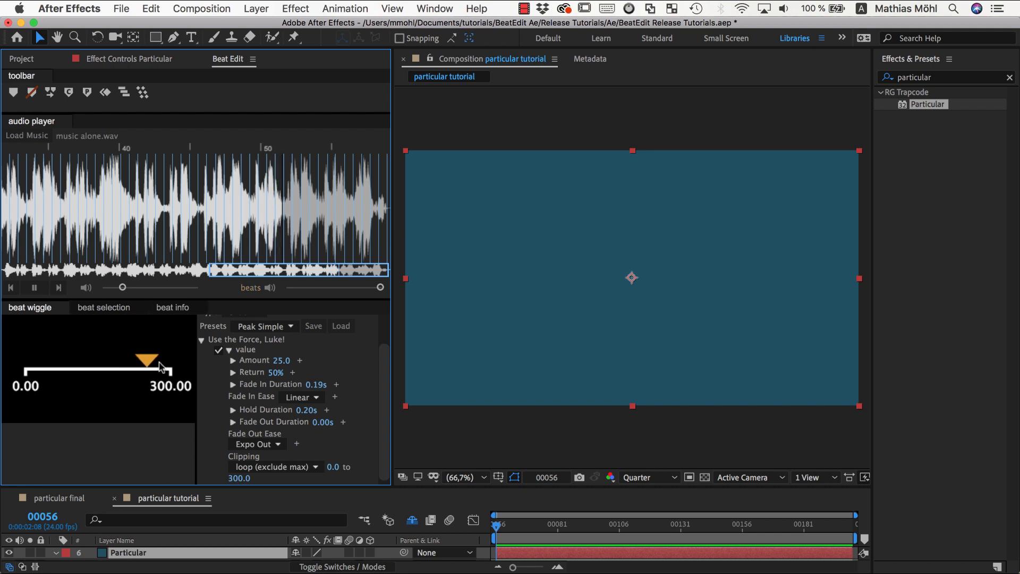
{"action": "key", "text": "space"}
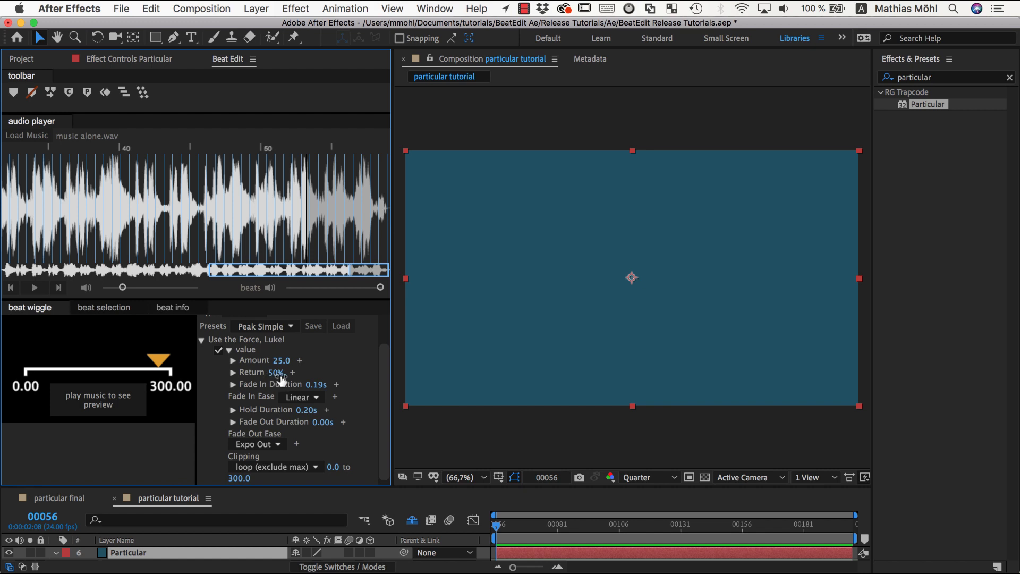
{"action": "left_click", "coordinate": [31, 289]}
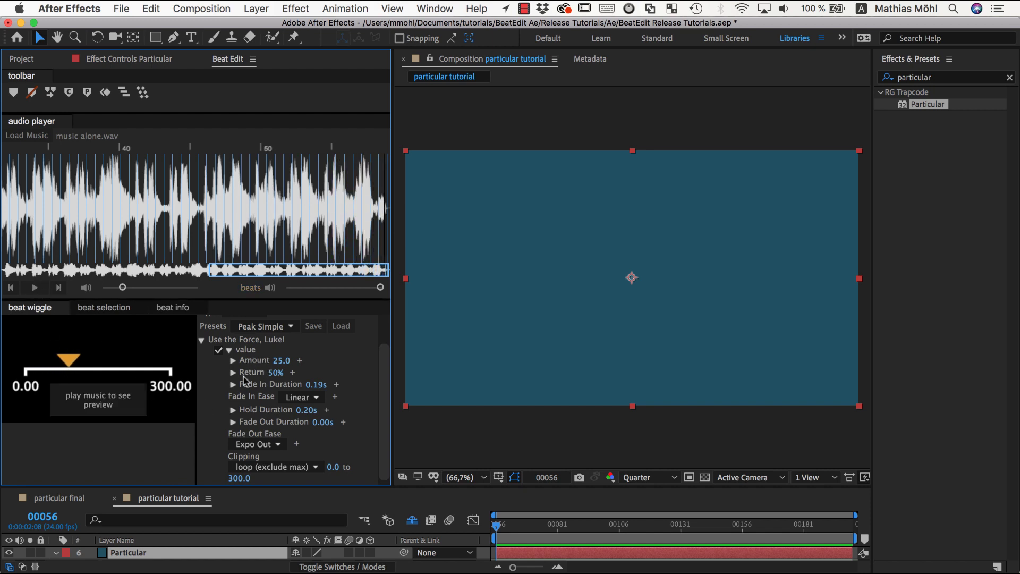
{"action": "scroll", "coordinate": [281, 424], "scroll_direction": "down", "scroll_amount": 1}
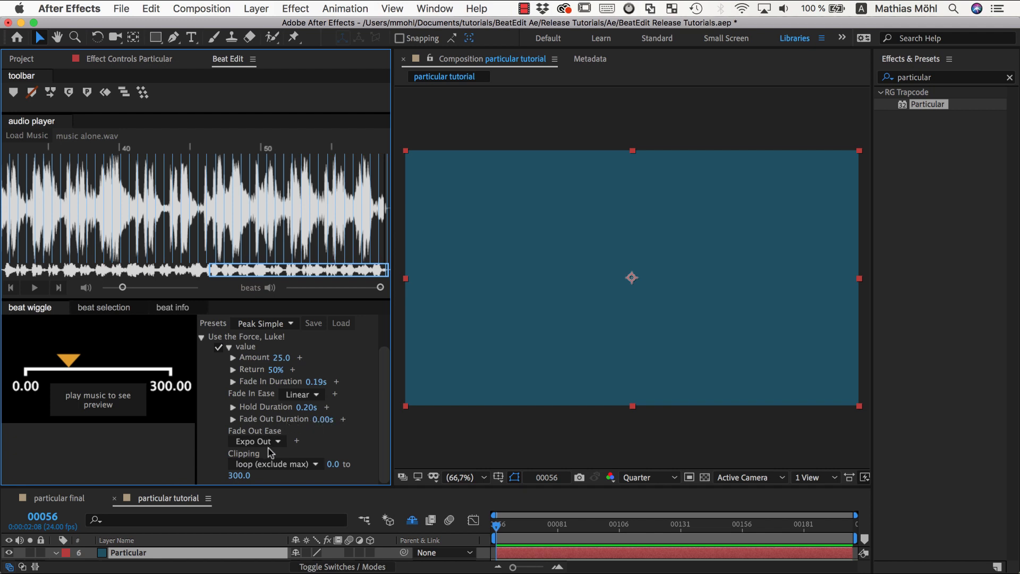
{"action": "left_click", "coordinate": [314, 464]}
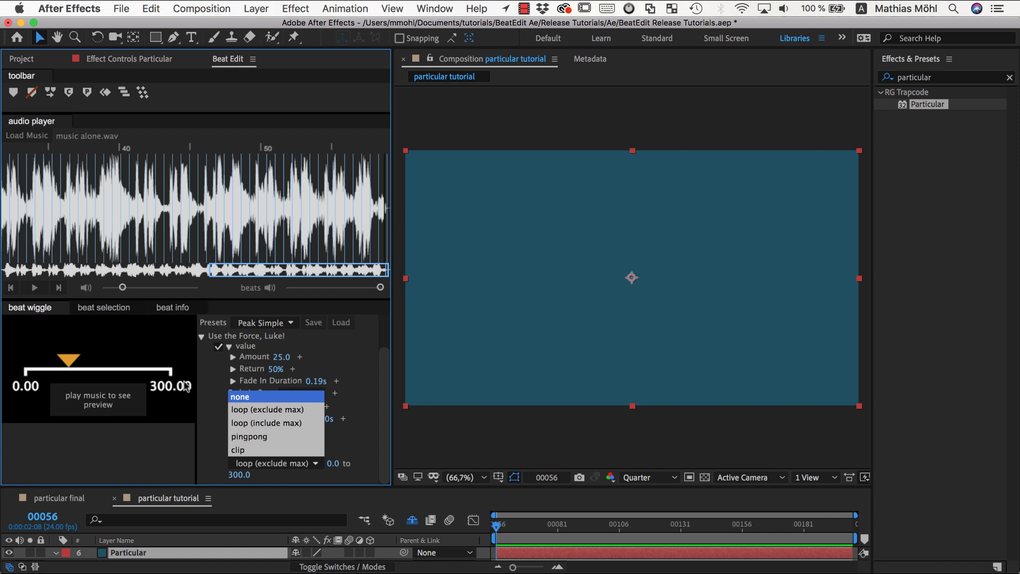
{"action": "key", "text": "Down"}
{"action": "key", "text": "Down"}
{"action": "key", "text": "Up"}
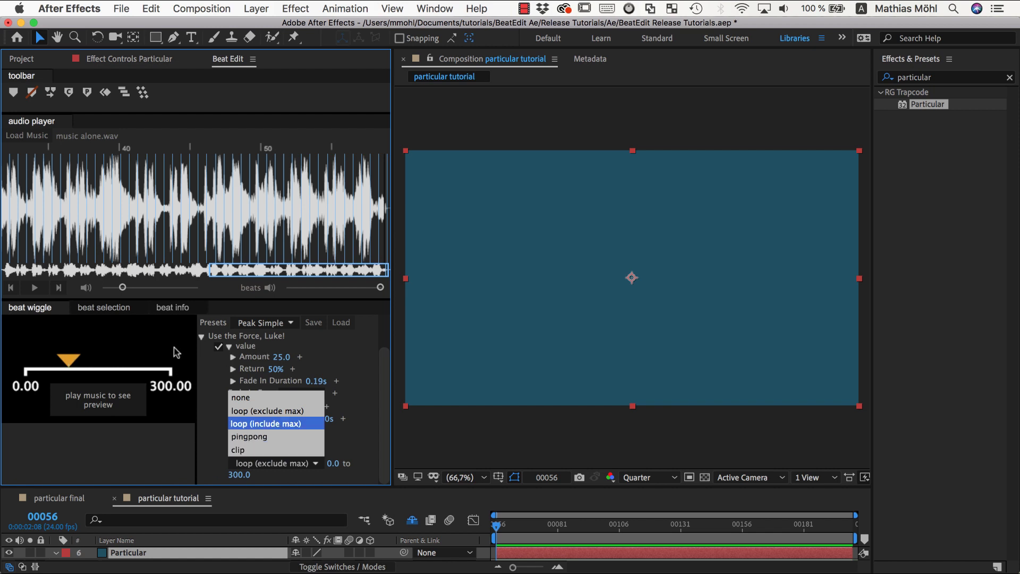
{"action": "left_click", "coordinate": [361, 429]}
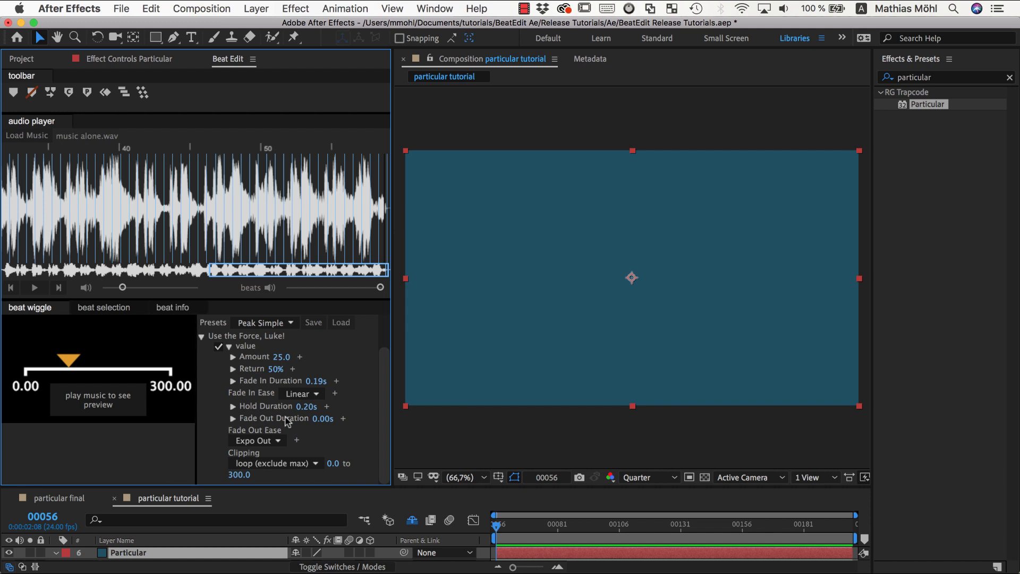
{"action": "left_click", "coordinate": [299, 357]}
{"action": "left_click", "coordinate": [334, 359]}
{"action": "left_click", "coordinate": [334, 358]}
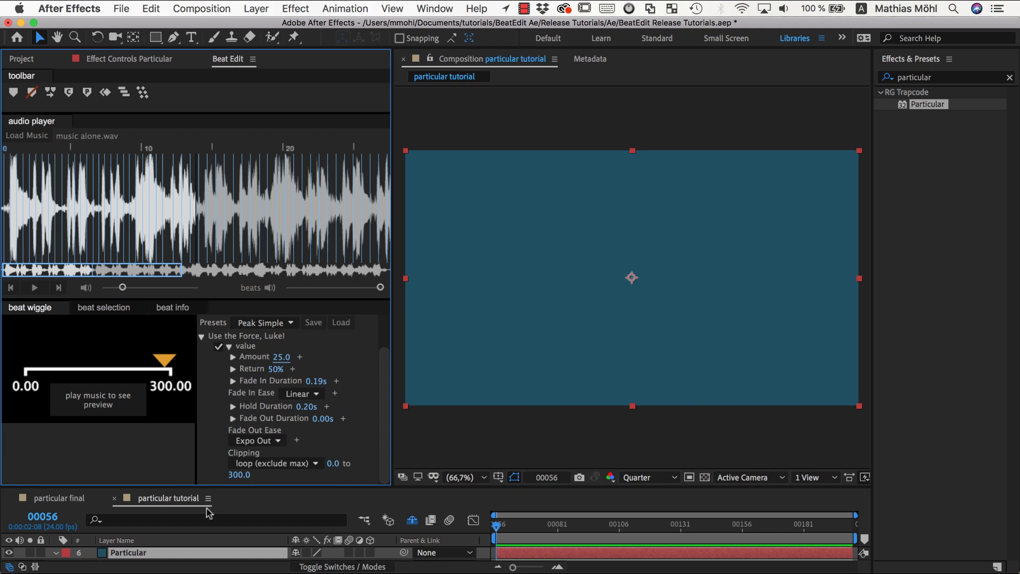
Apply Particular to the Particular layer and load the Fairy Journey preset from the Designer.
{"action": "left_click", "coordinate": [182, 556]}
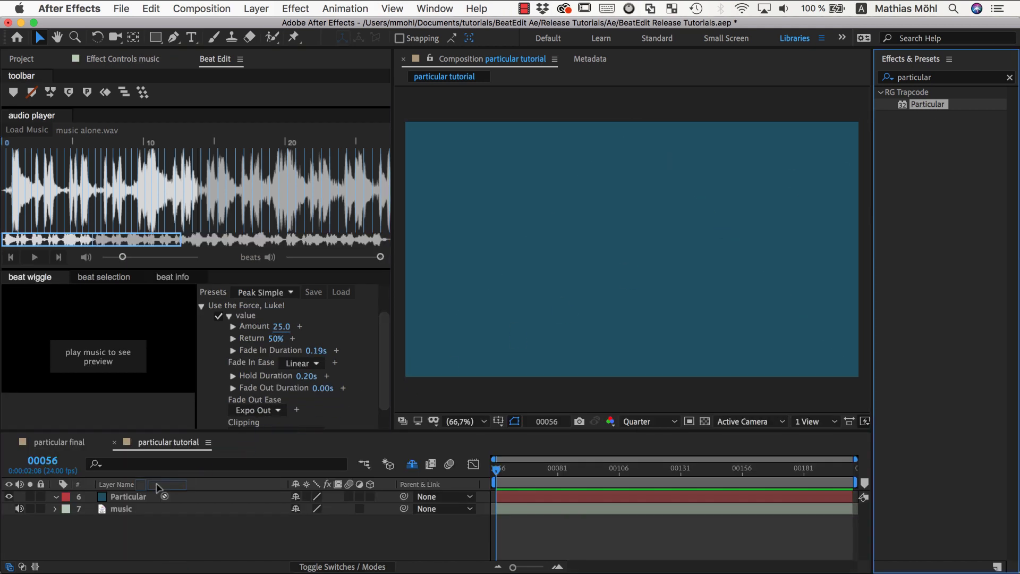
{"action": "left_click_drag", "start_coordinate": [146, 498], "coordinate": [147, 499]}
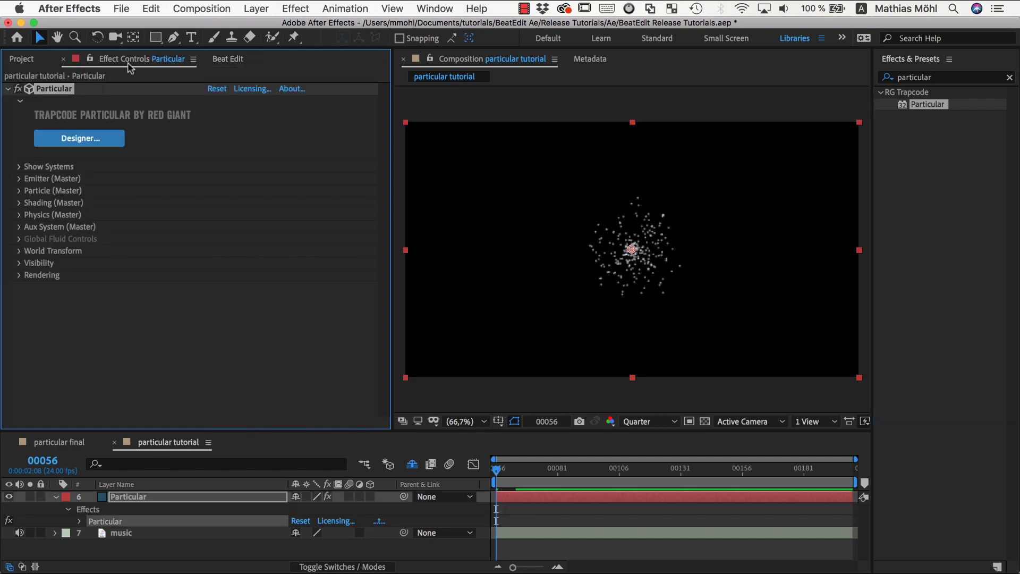
{"action": "left_click", "coordinate": [80, 138]}
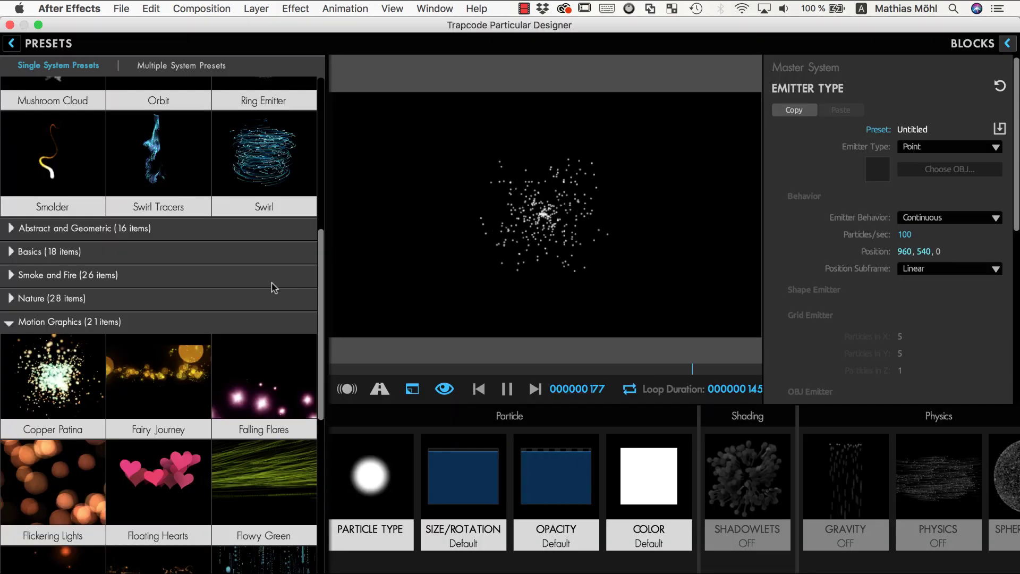
{"action": "left_click", "coordinate": [157, 374]}
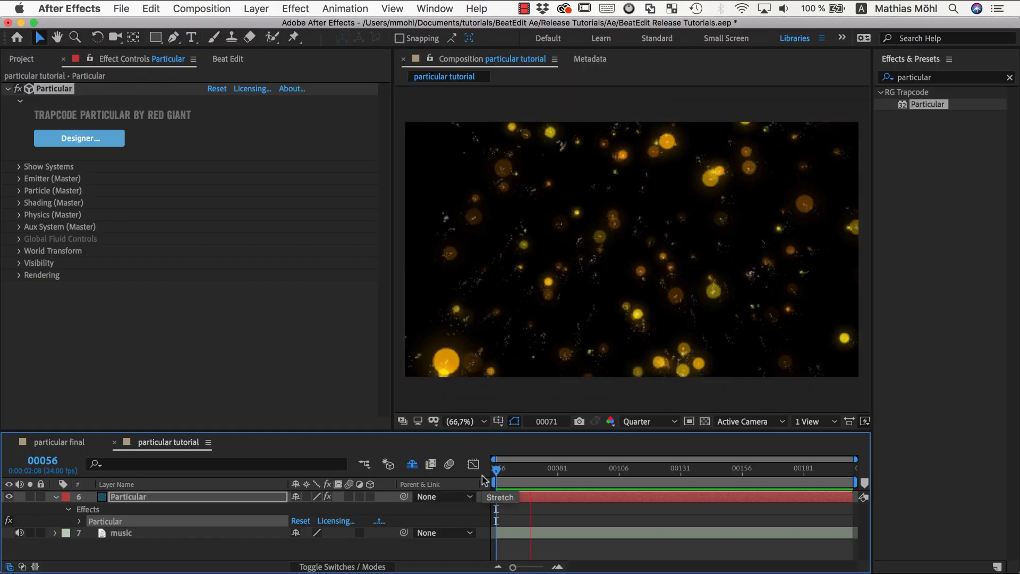
{"action": "key", "text": "space"}
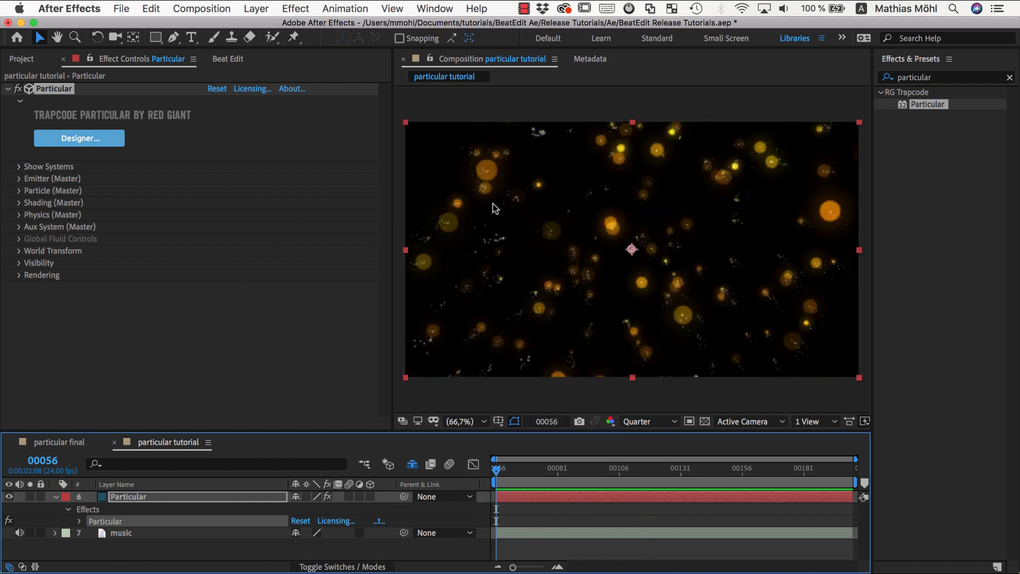
Expand Particular's Physics (Master) > Air group to expose the Wind X, Y and Z values.
{"action": "left_click", "coordinate": [79, 521]}
{"action": "scroll", "coordinate": [103, 524], "scroll_direction": "down", "scroll_amount": 3}
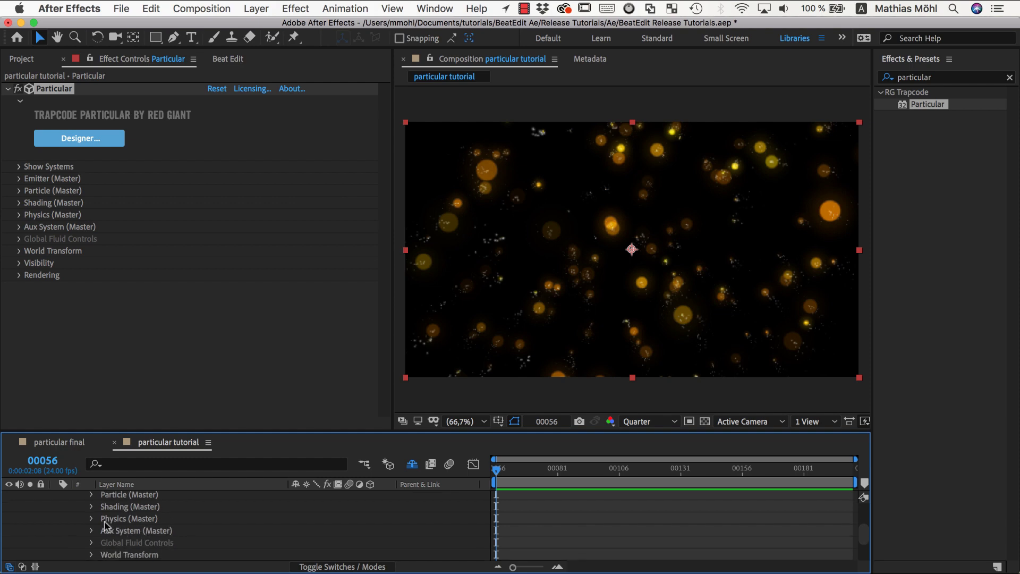
{"action": "left_click", "coordinate": [90, 520]}
{"action": "scroll", "coordinate": [138, 525], "scroll_direction": "down", "scroll_amount": 2}
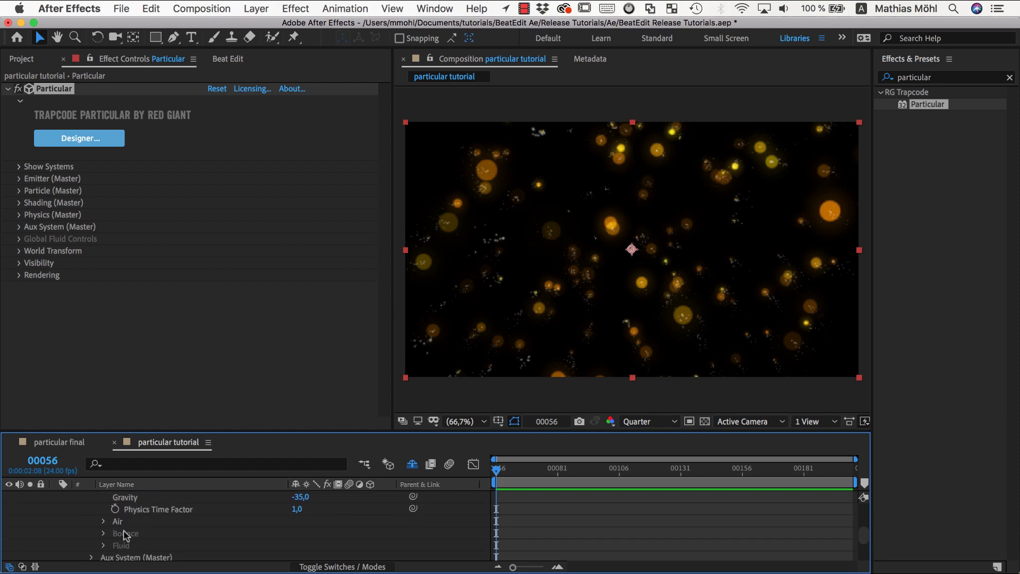
{"action": "left_click", "coordinate": [103, 523]}
{"action": "scroll", "coordinate": [175, 541], "scroll_direction": "down", "scroll_amount": 3}
{"action": "left_click", "coordinate": [156, 523]}
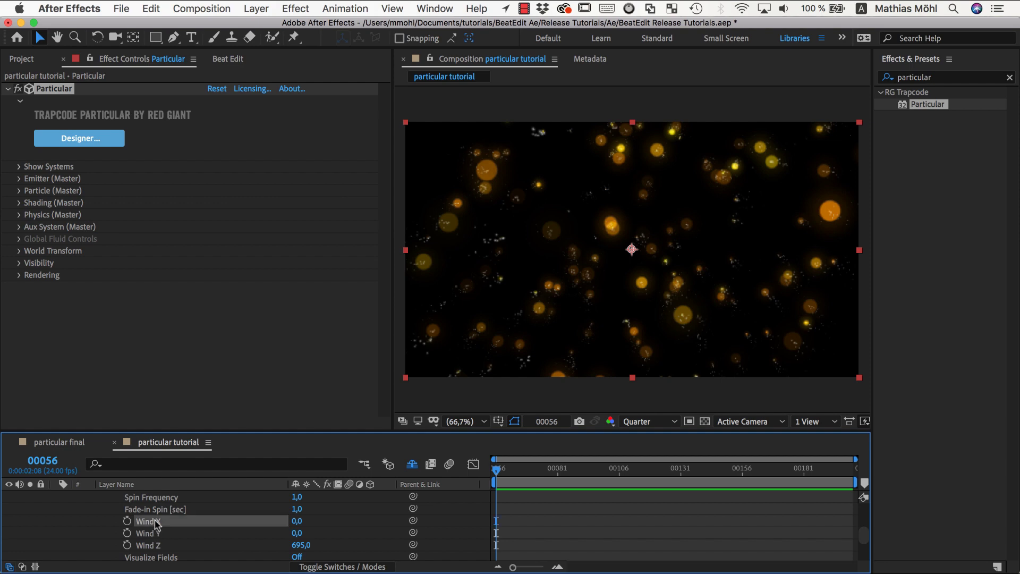
Set Particular's Wind X to 1000 and preview the particles.
{"action": "left_click", "coordinate": [297, 521]}
{"action": "type", "text": "1000"}
{"action": "key", "text": "BackSpace"}
{"action": "key", "text": "Return"}
{"action": "key", "text": "space"}
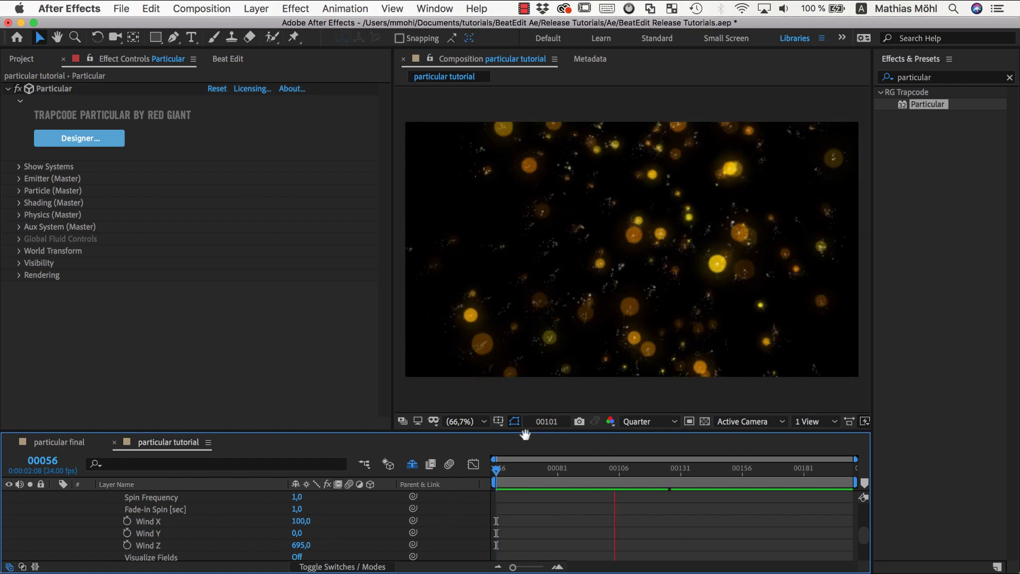
{"action": "key", "text": "space"}
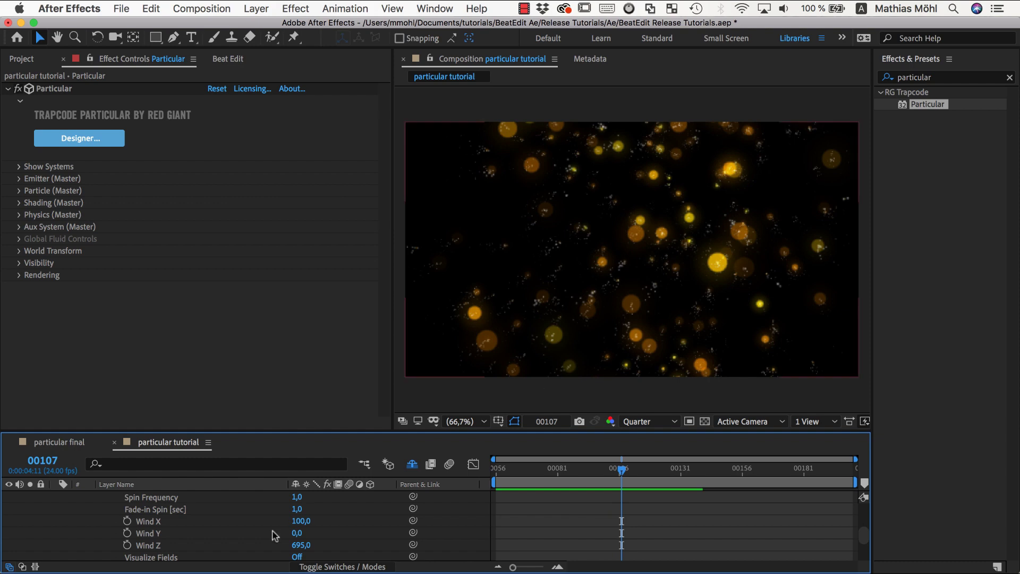
Re-enter Wind X as 1000, set Wind Y to 1000, and preview from the composition start.
{"action": "left_click", "coordinate": [300, 521]}
{"action": "type", "text": "1000"}
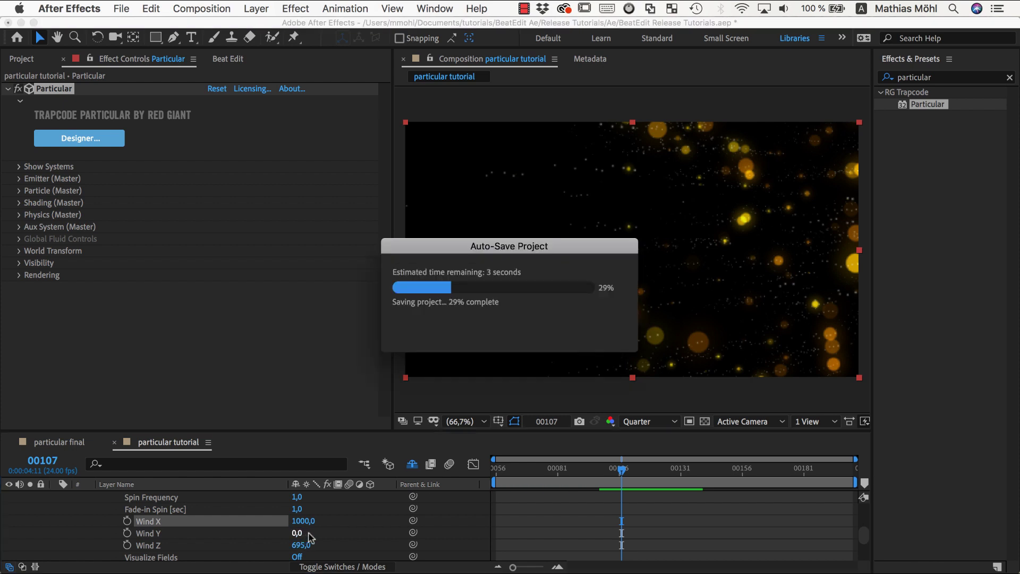
{"action": "left_click", "coordinate": [310, 533]}
{"action": "type", "text": "1000"}
{"action": "key", "text": "Return"}
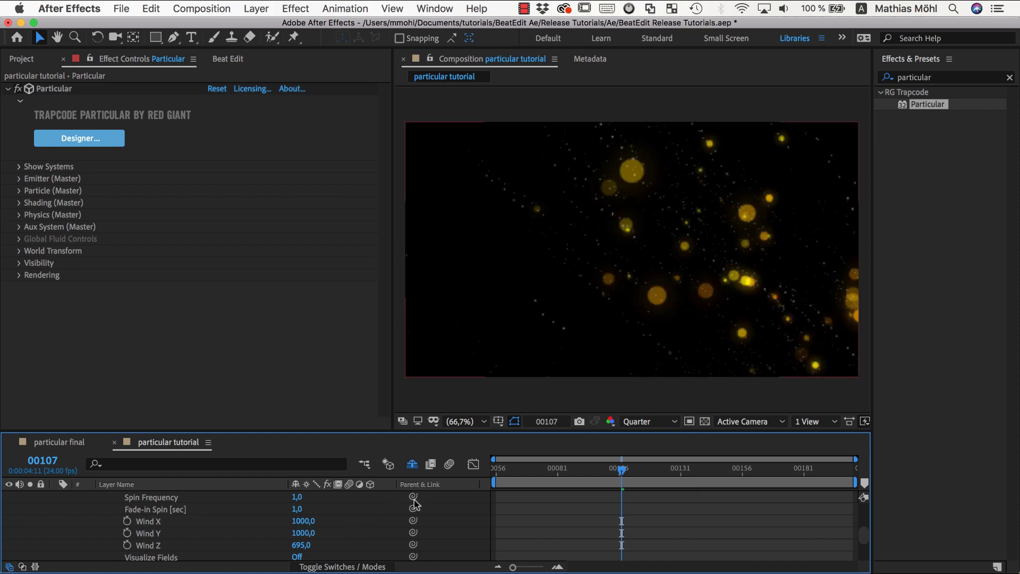
{"action": "key", "text": "Home"}
{"action": "key", "text": "space"}
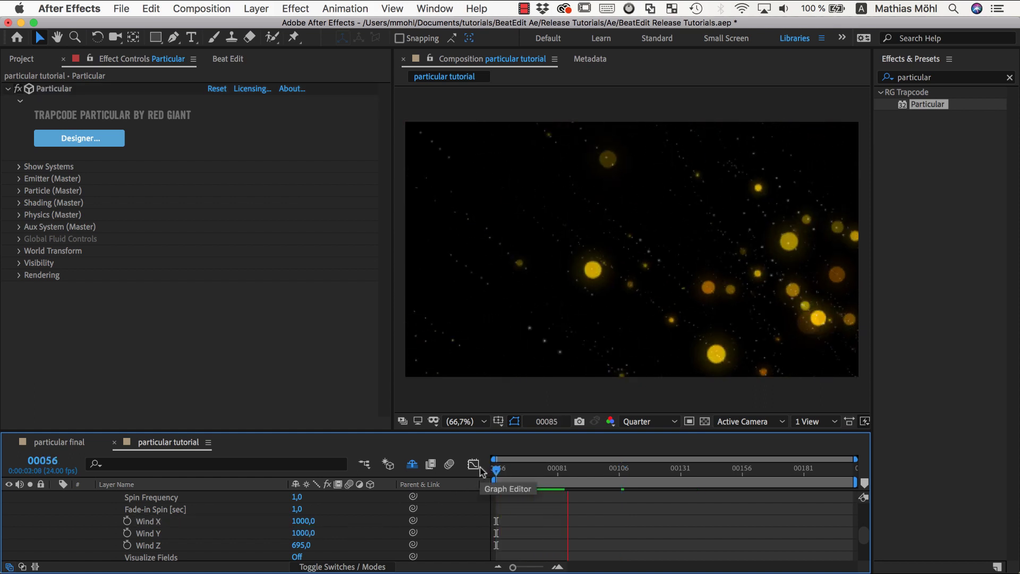
{"action": "key", "text": "space"}
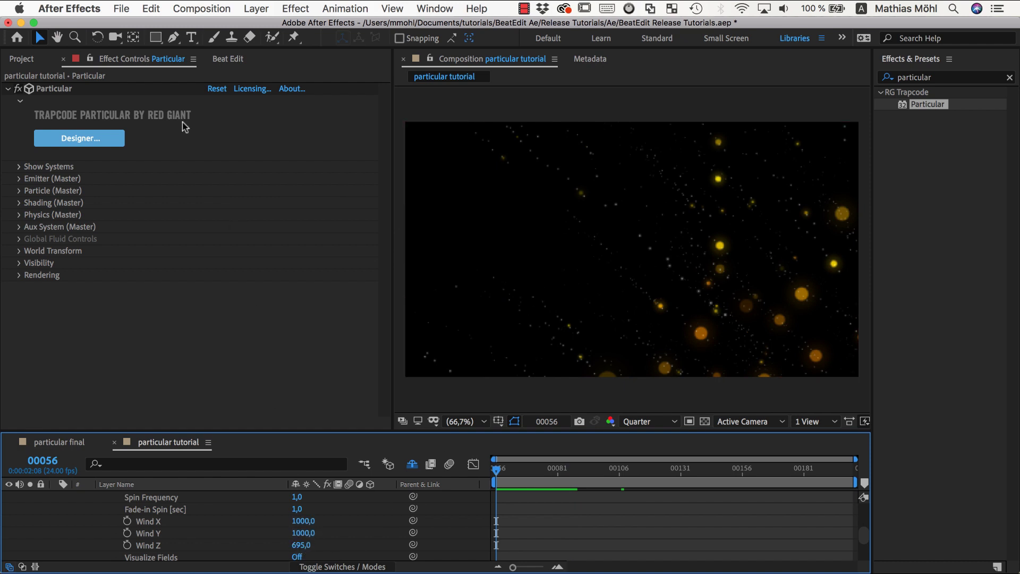
Switch the BeatEdit beat wiggle preset to Peak Simple and set its Amount to 1000.
{"action": "left_click", "coordinate": [228, 59]}
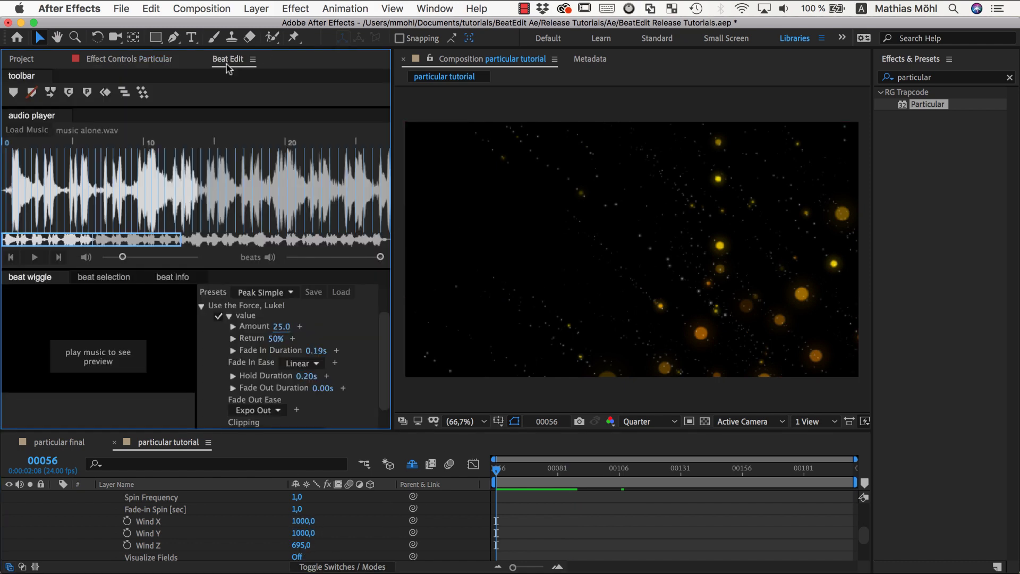
{"action": "left_click", "coordinate": [264, 298]}
{"action": "left_click", "coordinate": [266, 119]}
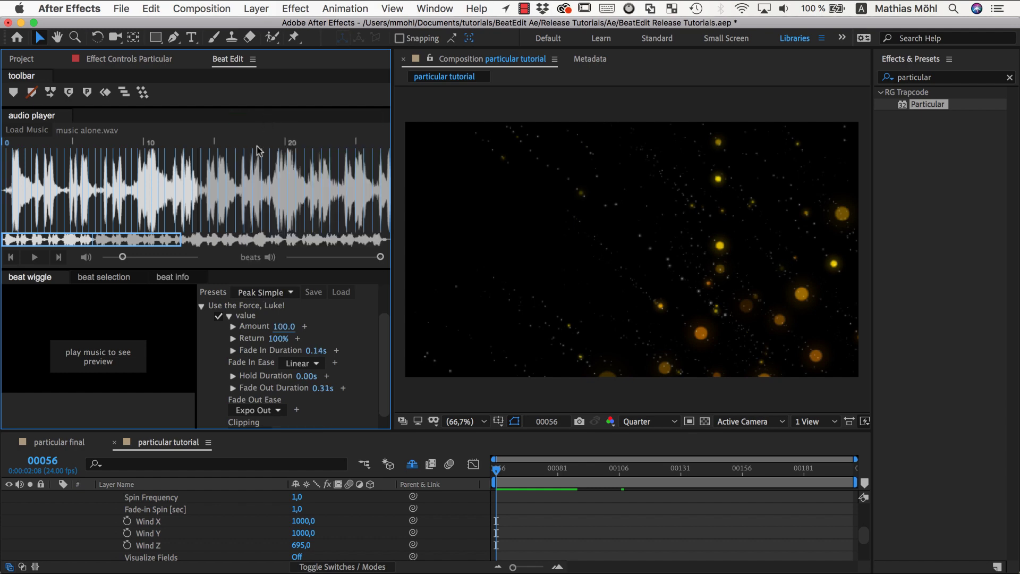
{"action": "left_click", "coordinate": [281, 327]}
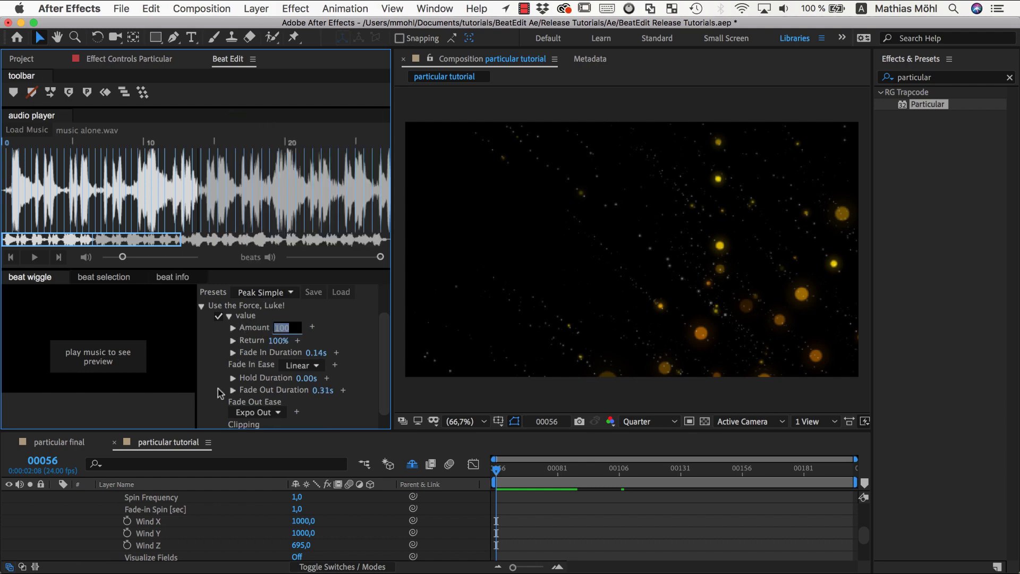
{"action": "type", "text": "1000"}
{"action": "key", "text": "Return"}
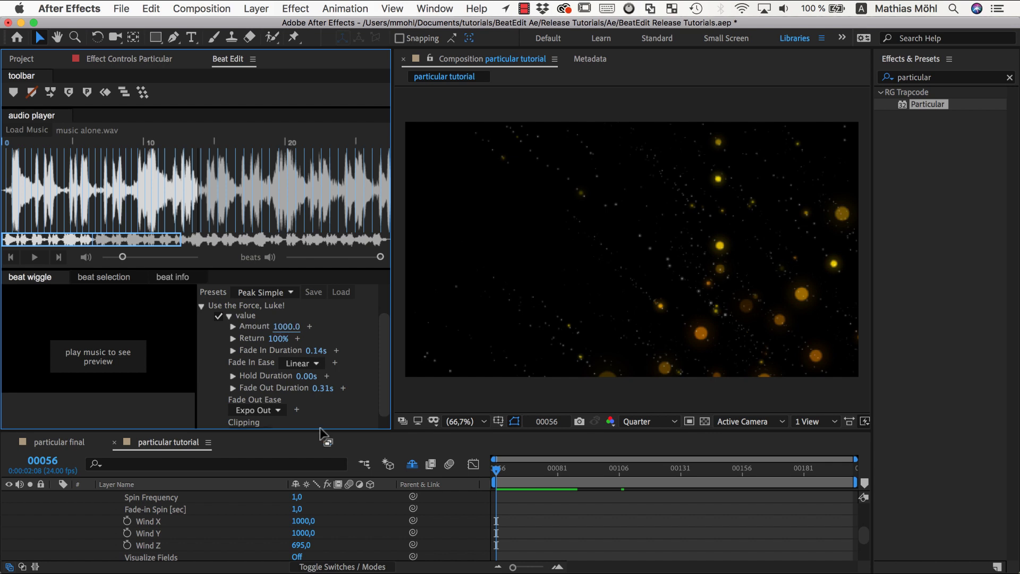
Select Particular's Wind X and Wind Y and set both to 0.
{"action": "left_click", "coordinate": [150, 521]}
{"action": "left_click", "coordinate": [152, 534], "text": "shift"}
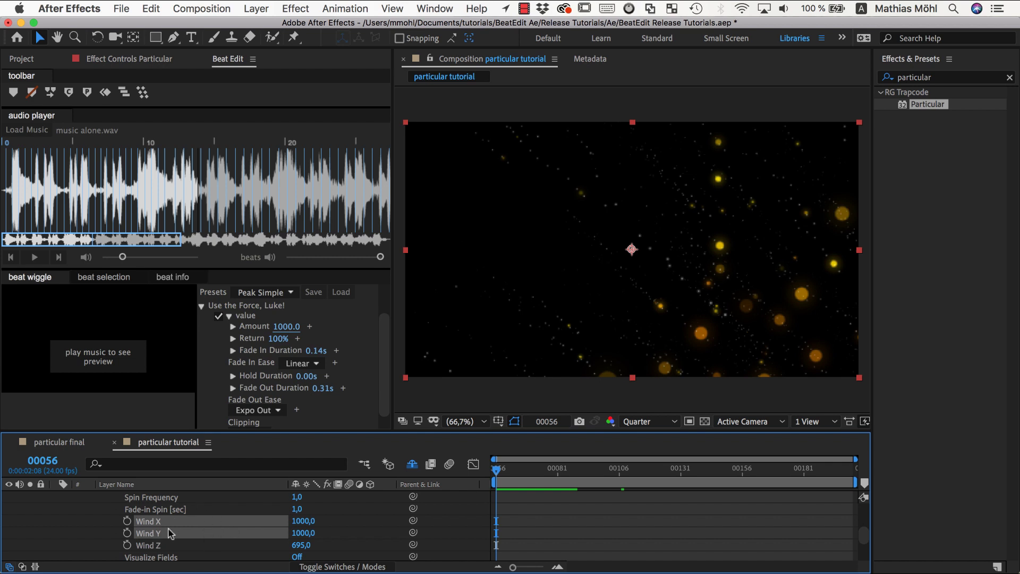
{"action": "left_click", "coordinate": [312, 521]}
{"action": "type", "text": "0"}
{"action": "key", "text": "Tab"}
{"action": "type", "text": "0"}
{"action": "key", "text": "Return"}
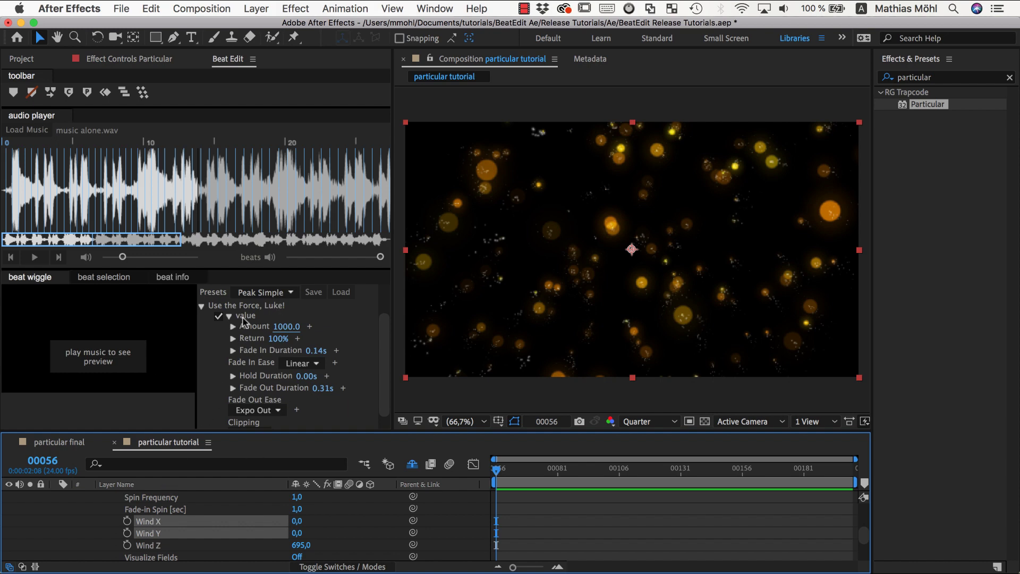
Apply the beat wiggle to Wind X and Wind Y and preview the beat-driven wind.
{"action": "scroll", "coordinate": [260, 314], "scroll_direction": "up", "scroll_amount": 3}
{"action": "left_click", "coordinate": [283, 299]}
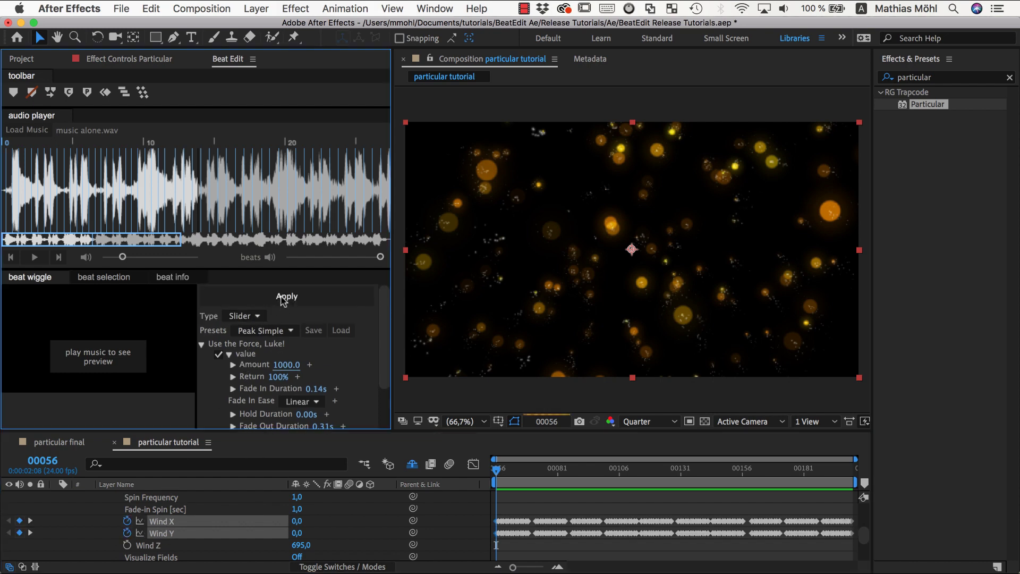
{"action": "key", "text": "space"}
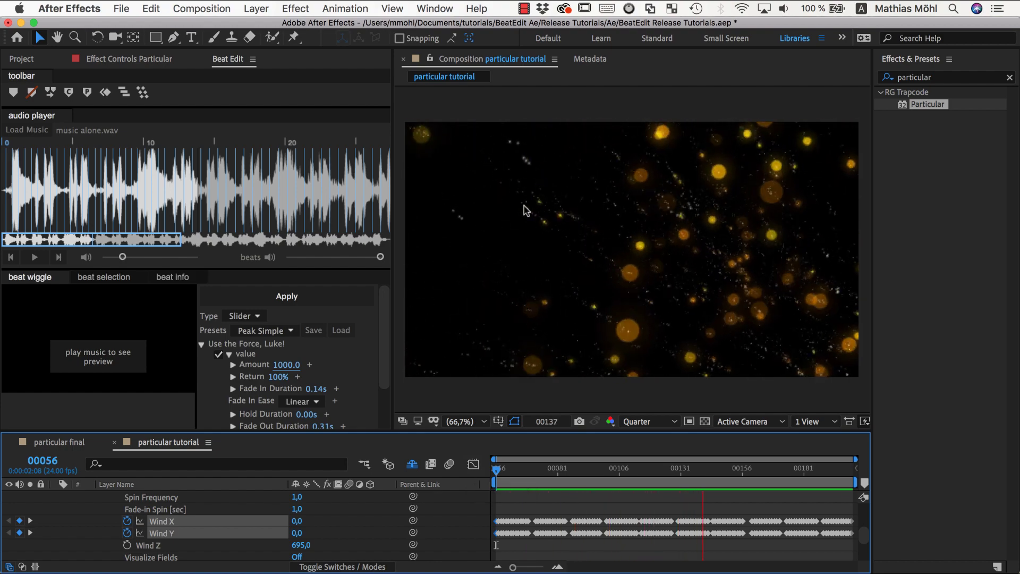
{"action": "key", "text": "space"}
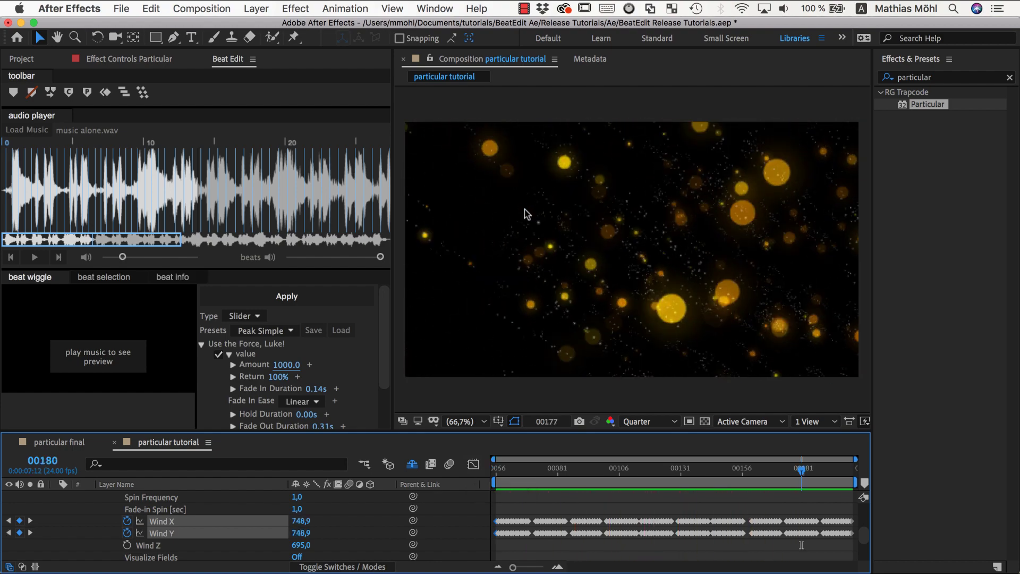
{"action": "scroll", "coordinate": [189, 533], "scroll_direction": "down", "scroll_amount": 6}
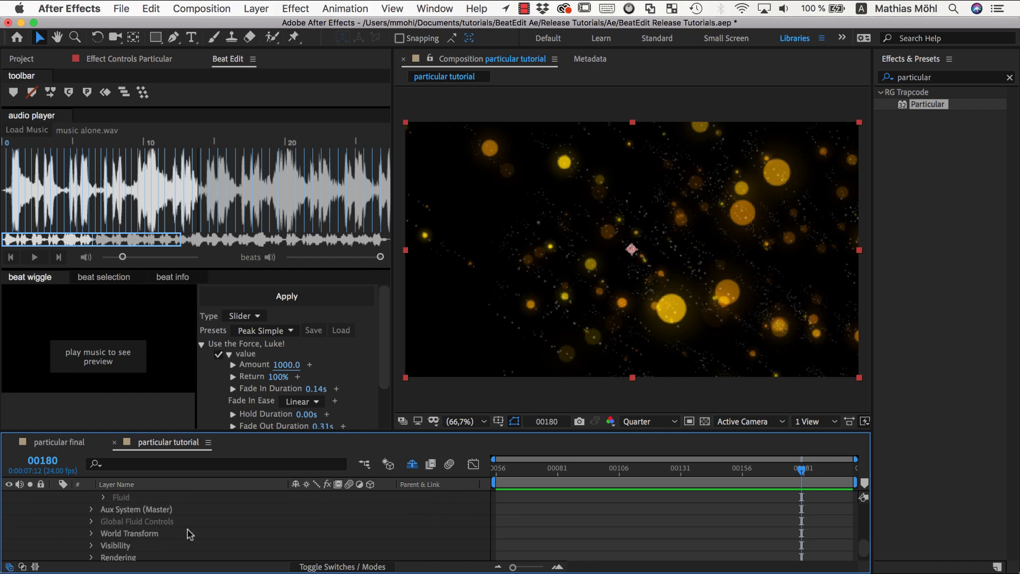
Expand World Transform, test-rotate Z Rotation W to 35°, then reset it to 0.
{"action": "left_click", "coordinate": [90, 533]}
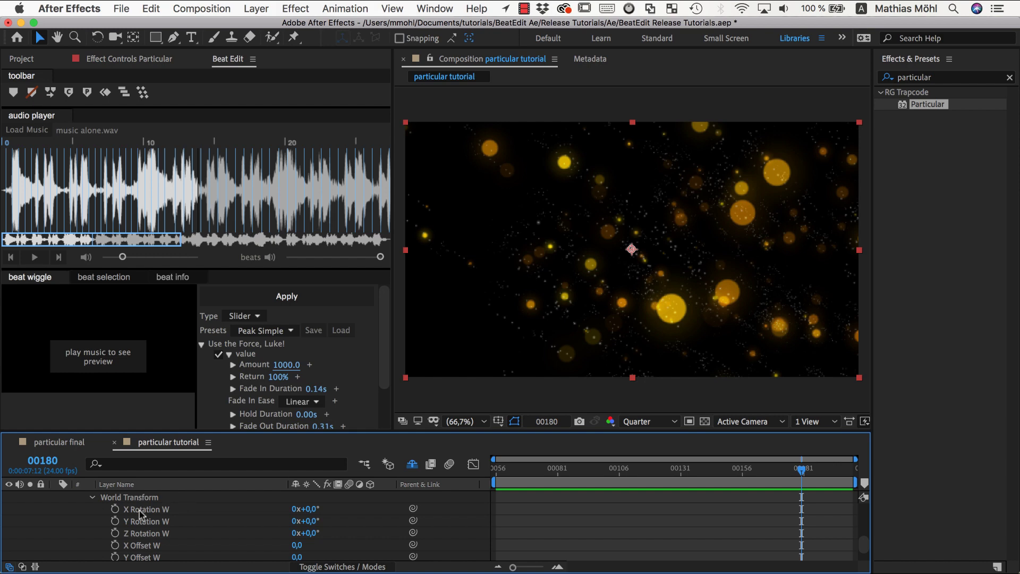
{"action": "left_click_drag", "start_coordinate": [305, 533], "coordinate": [331, 533]}
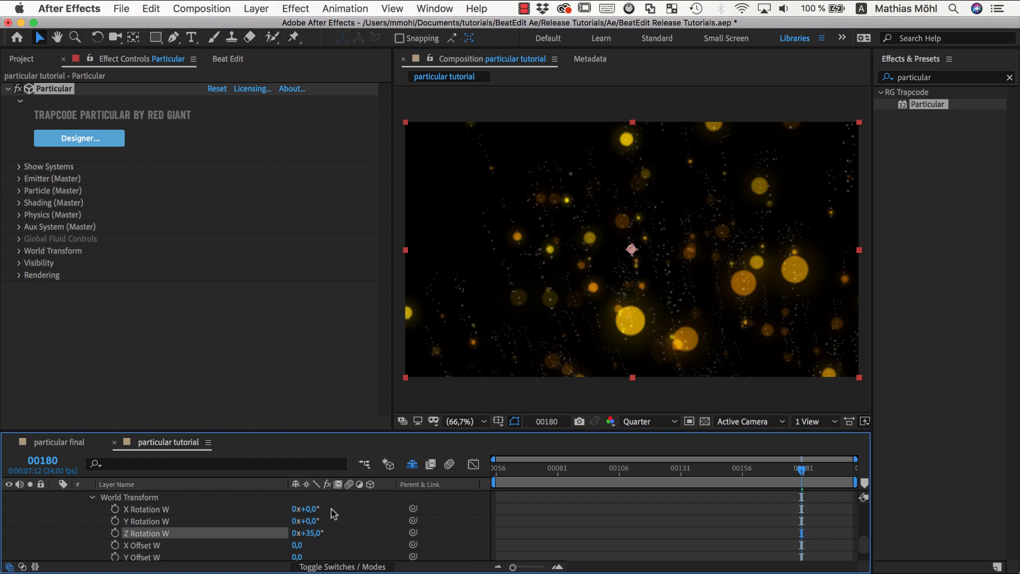
{"action": "left_click", "coordinate": [310, 533]}
{"action": "type", "text": "0"}
{"action": "key", "text": "Return"}
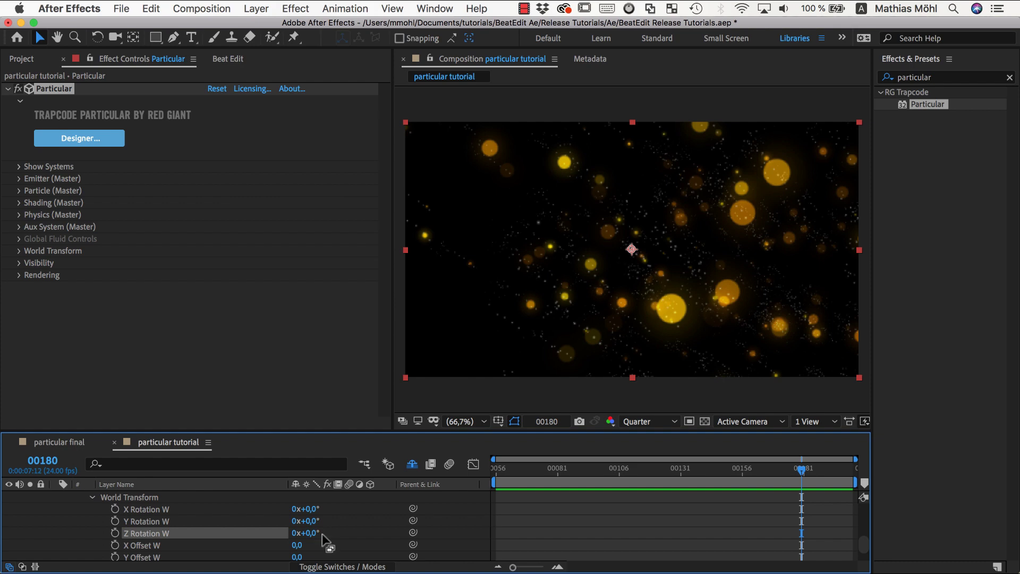
{"action": "left_click", "coordinate": [226, 59]}
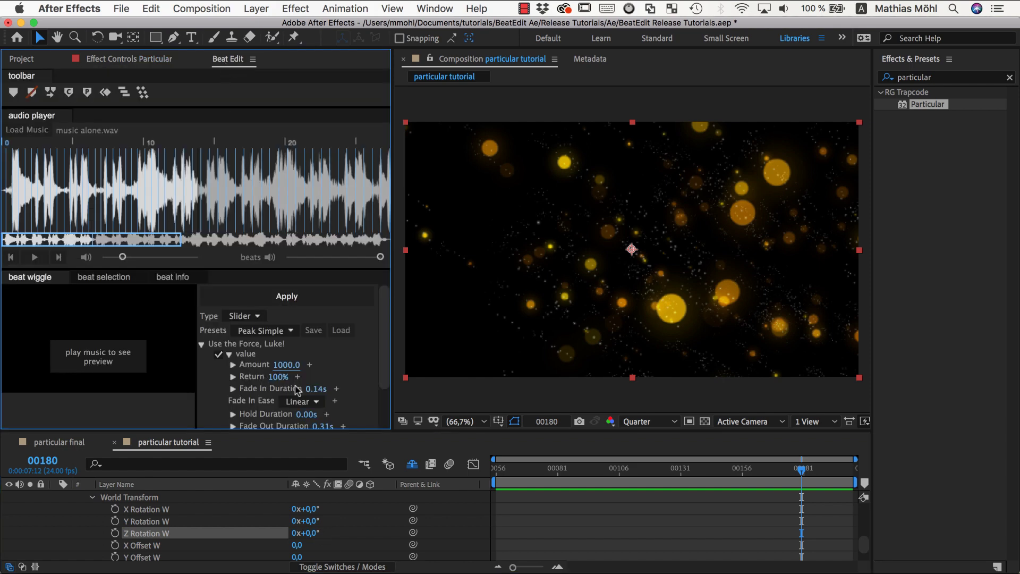
Set the beat wiggle Amount to 20, apply it to Z Rotation W, and preview.
{"action": "scroll", "coordinate": [296, 390], "scroll_direction": "down", "scroll_amount": 2}
{"action": "left_click", "coordinate": [287, 337]}
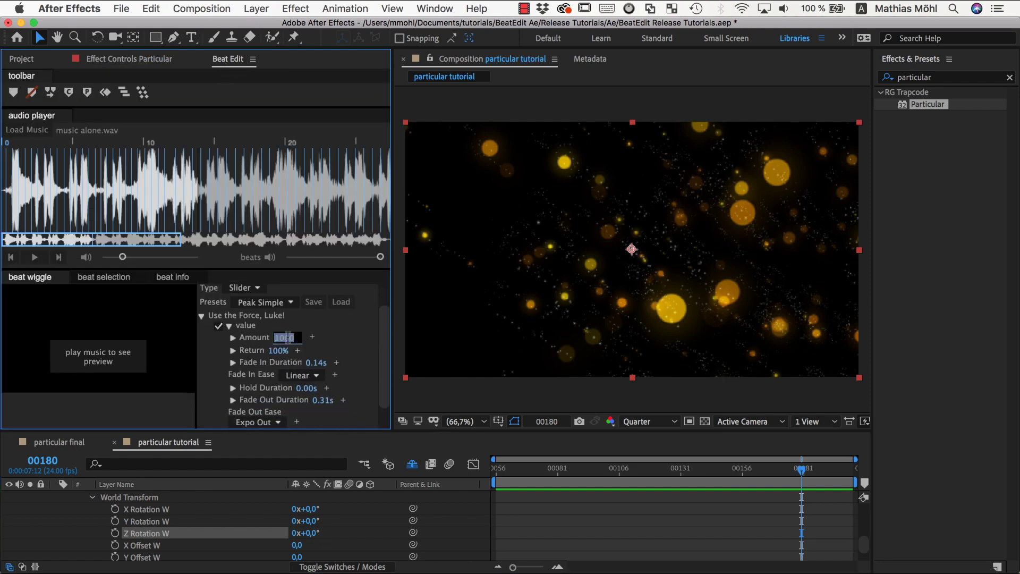
{"action": "type", "text": "20"}
{"action": "key", "text": "Return"}
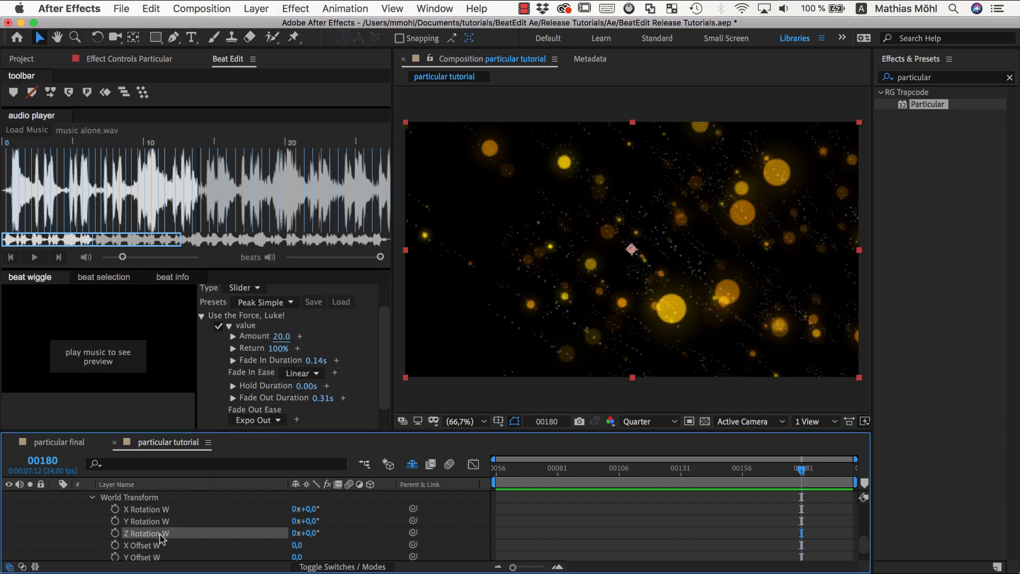
{"action": "scroll", "coordinate": [228, 324], "scroll_direction": "up", "scroll_amount": 2}
{"action": "left_click", "coordinate": [262, 302]}
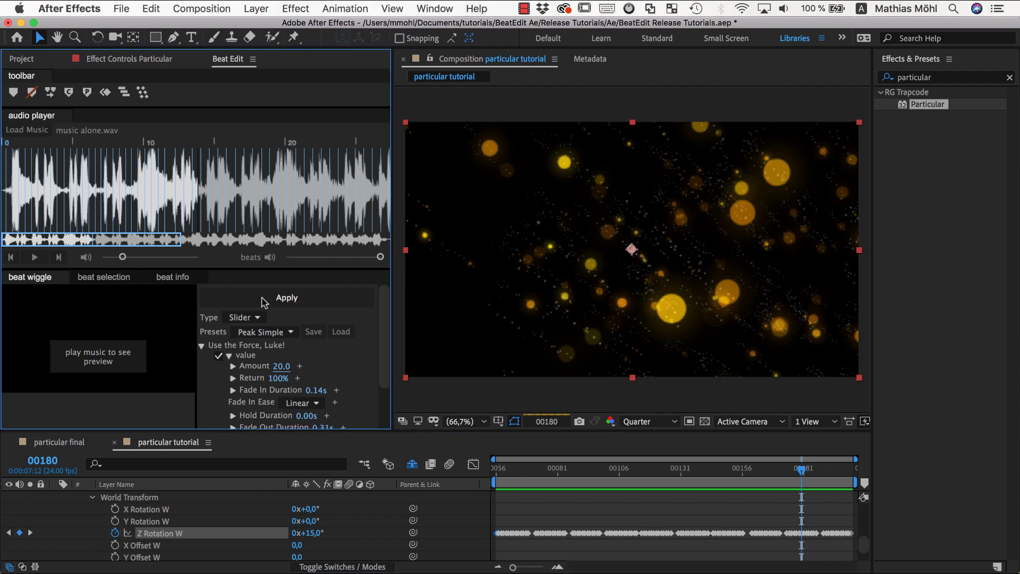
{"action": "key", "text": "Home"}
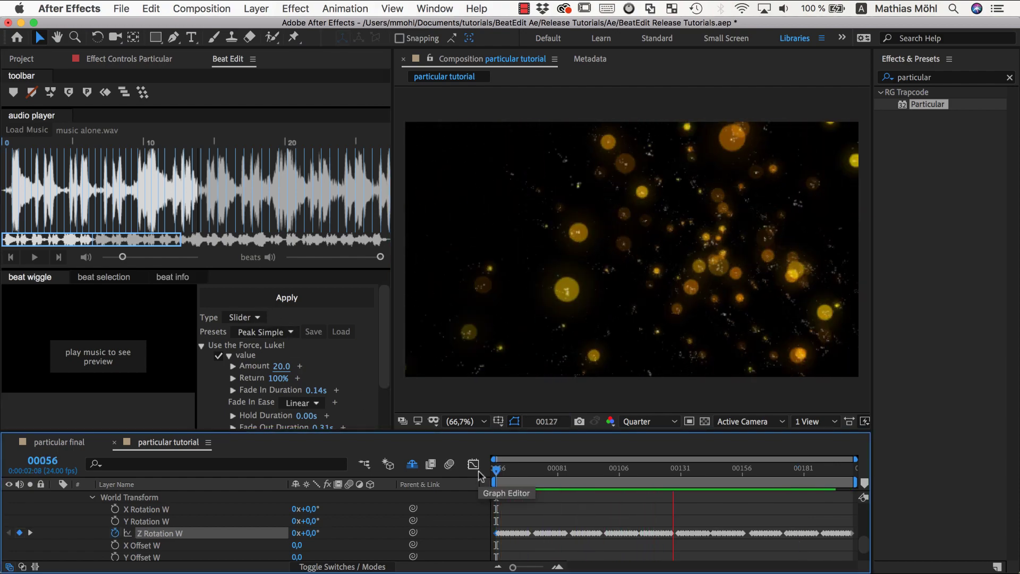
{"action": "key", "text": "space"}
Go to frame 00056, then set Randomize to More (50%) and Return to 0%.
{"action": "left_click", "coordinate": [506, 469]}
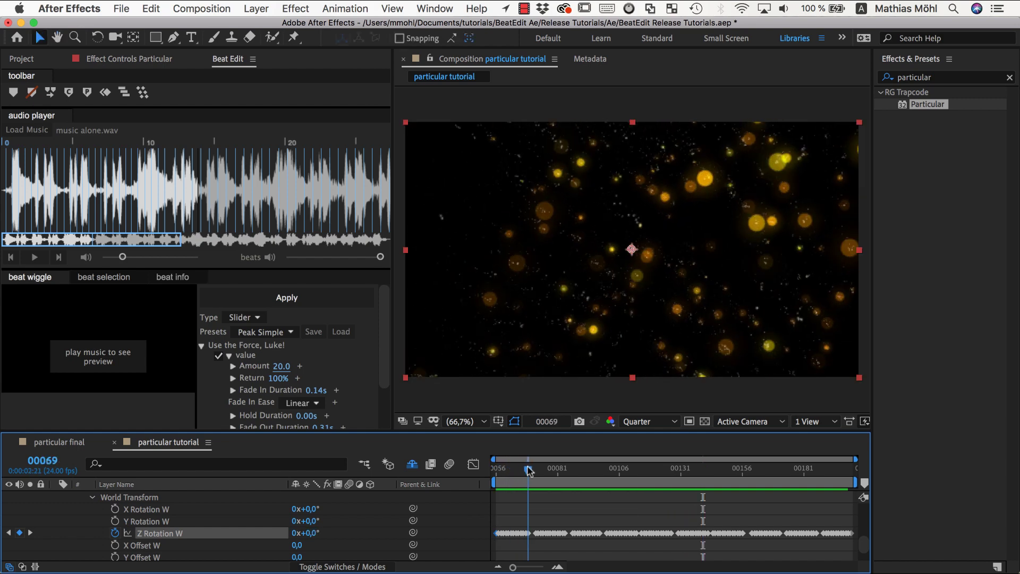
{"action": "left_click_drag", "start_coordinate": [507, 472], "coordinate": [486, 475]}
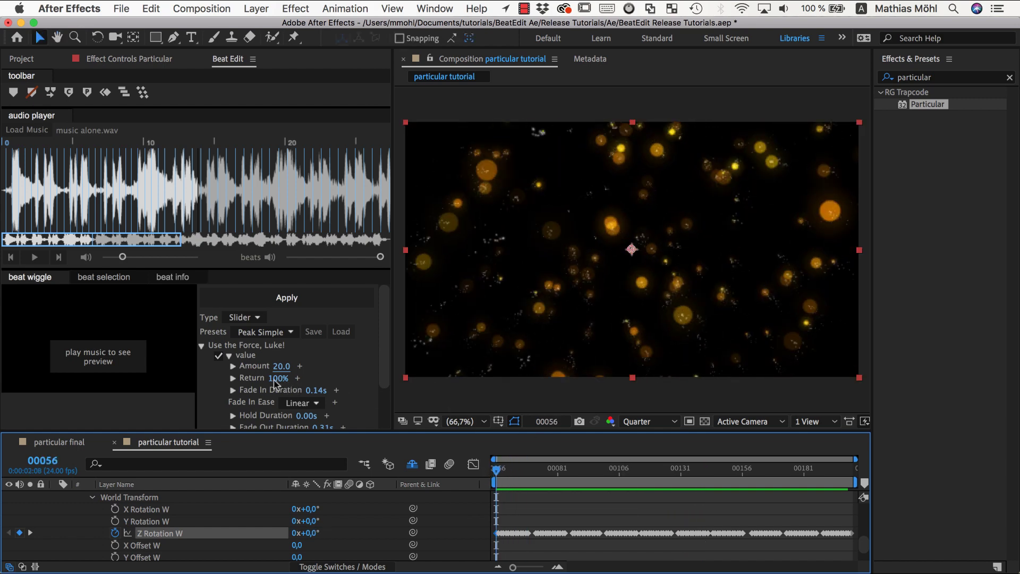
{"action": "left_click", "coordinate": [233, 367]}
{"action": "left_click", "coordinate": [320, 379]}
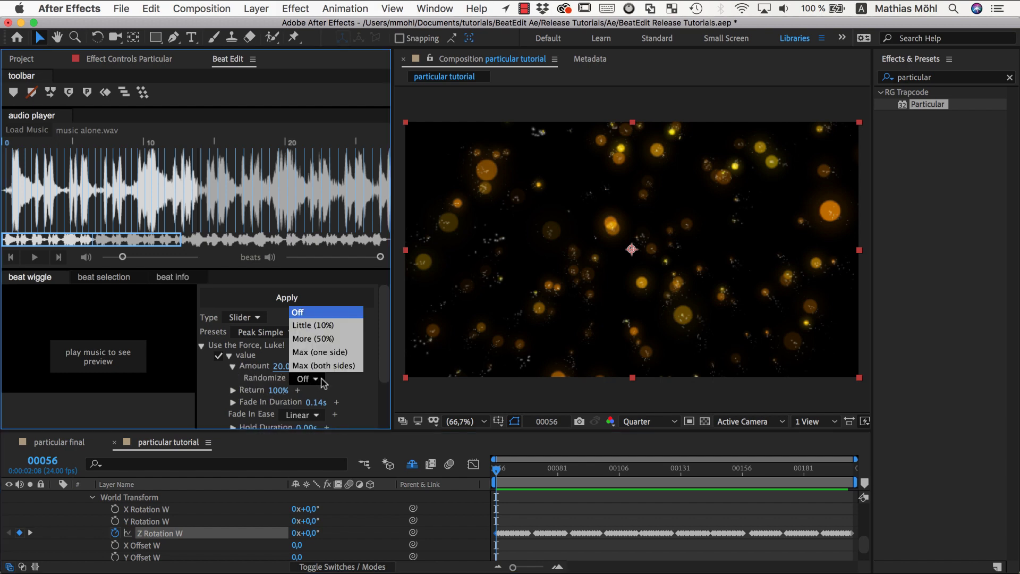
{"action": "left_click", "coordinate": [332, 343]}
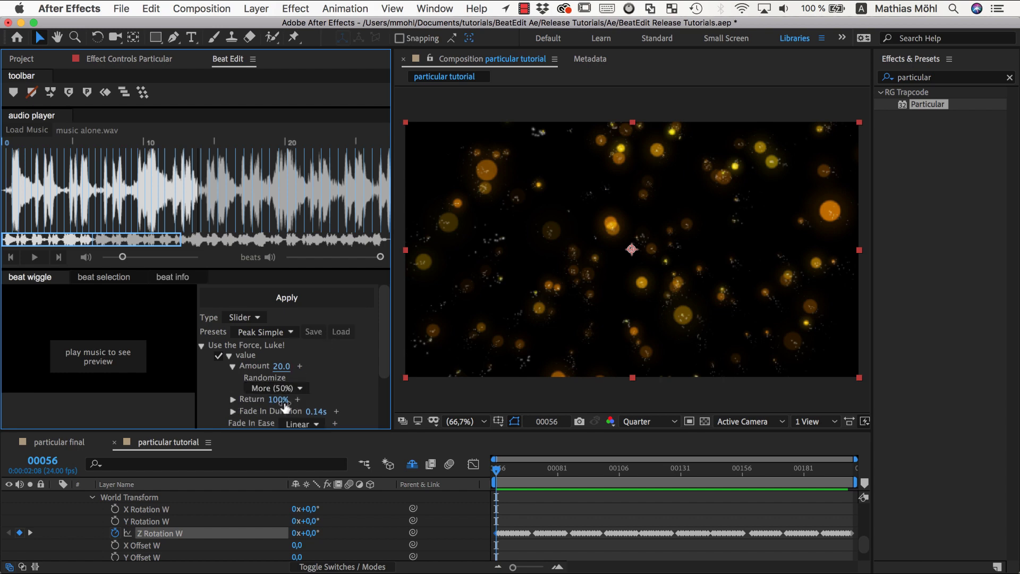
{"action": "left_click_drag", "start_coordinate": [280, 400], "coordinate": [255, 407]}
Clear the existing Z Rotation W keyframes and reapply the beat wiggle with the new settings.
{"action": "left_click", "coordinate": [161, 534]}
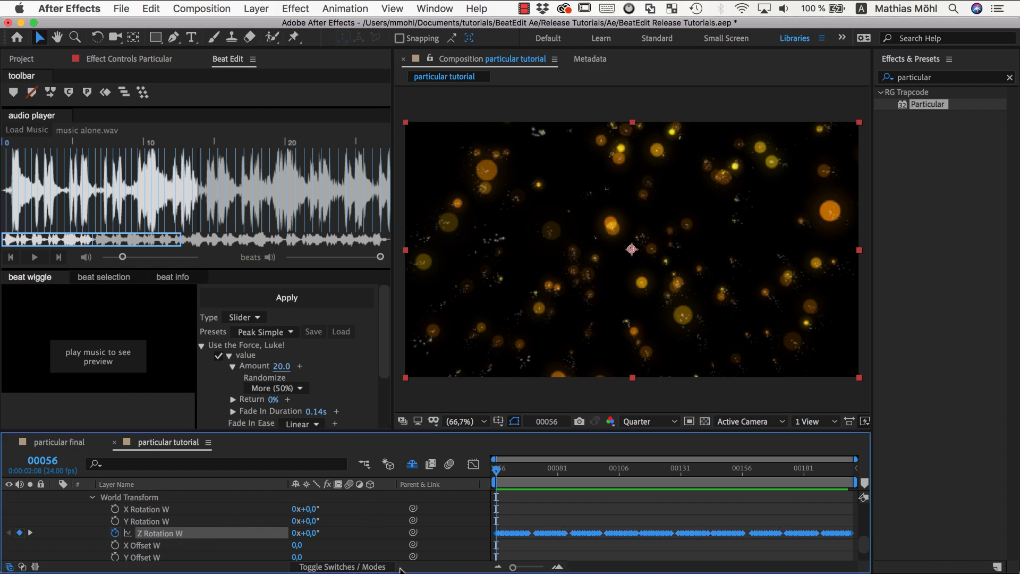
{"action": "mouse_move", "coordinate": [540, 533]}
{"action": "left_click", "coordinate": [115, 534]}
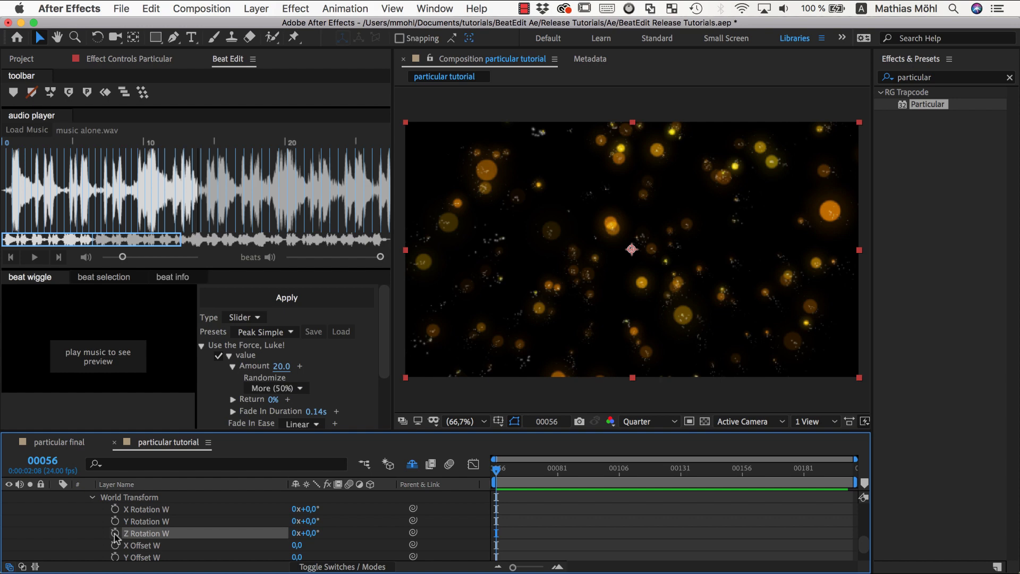
{"action": "left_click", "coordinate": [292, 300]}
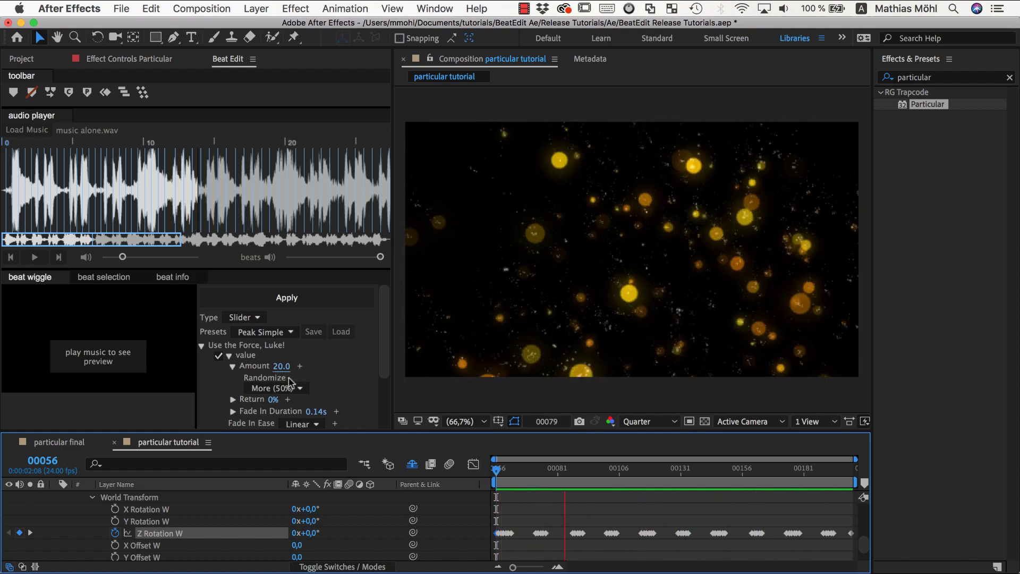
{"action": "key", "text": "space"}
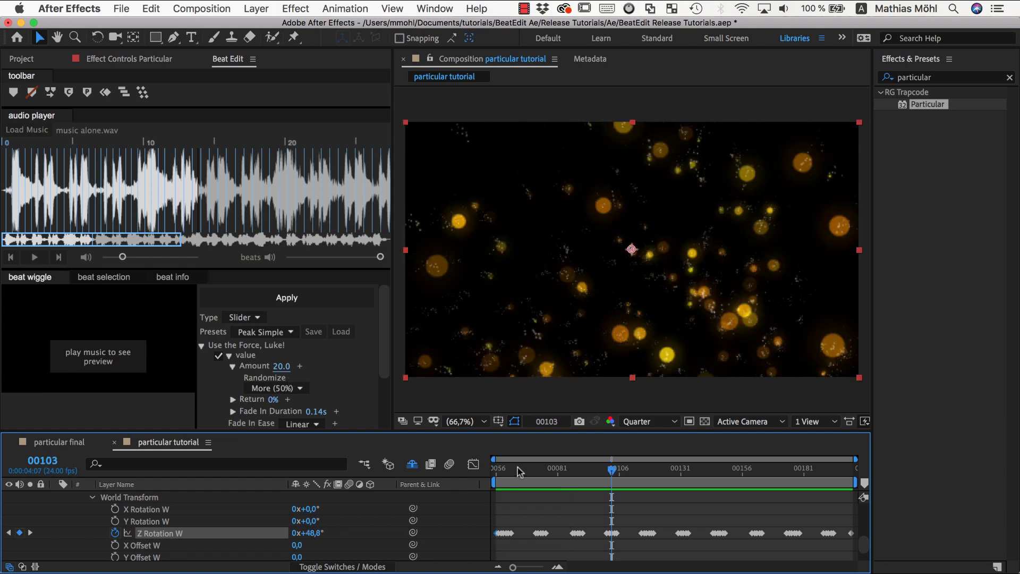
Show the beat selection settings (1 beat every 4, evenly) and play the music to check.
{"action": "left_click", "coordinate": [127, 198]}
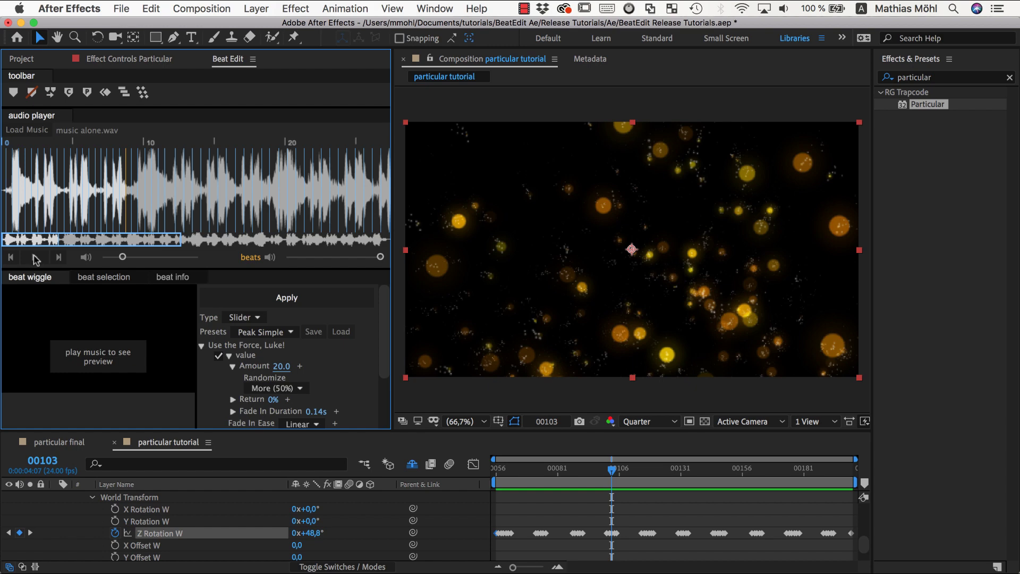
{"action": "left_click", "coordinate": [102, 279]}
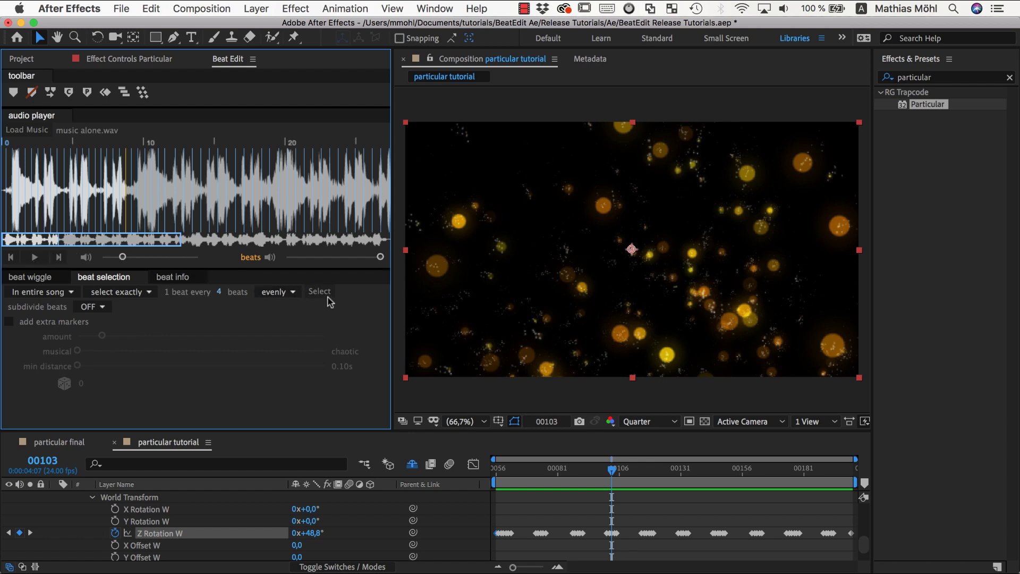
{"action": "left_click", "coordinate": [34, 258]}
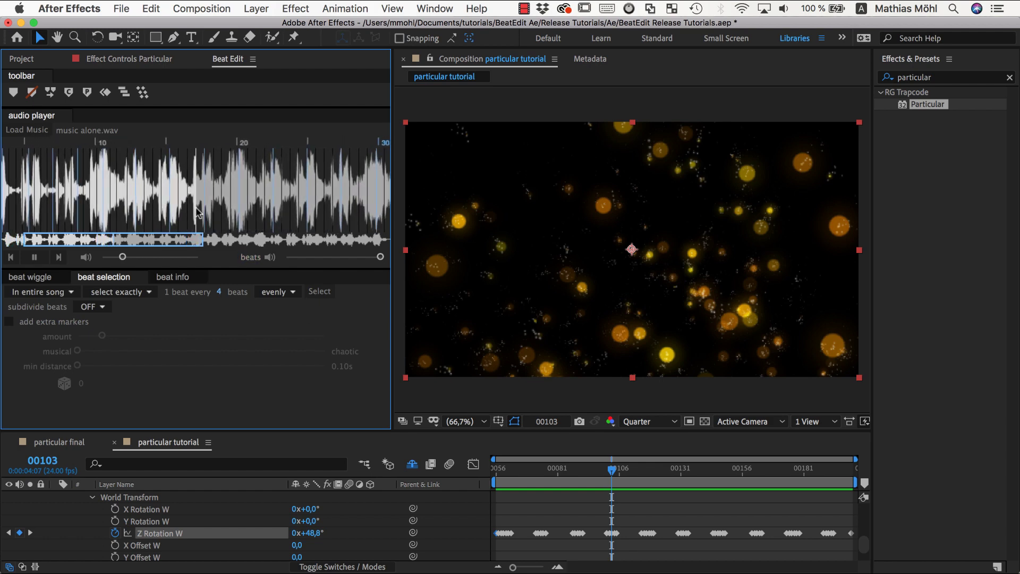
{"action": "left_click", "coordinate": [35, 258]}
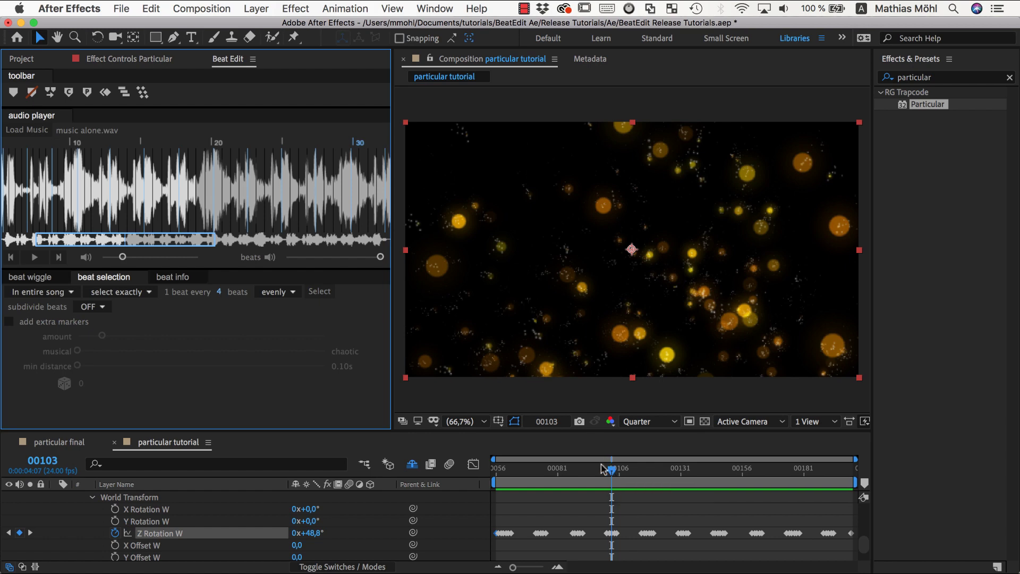
{"action": "left_click_drag", "start_coordinate": [614, 475], "coordinate": [610, 475]}
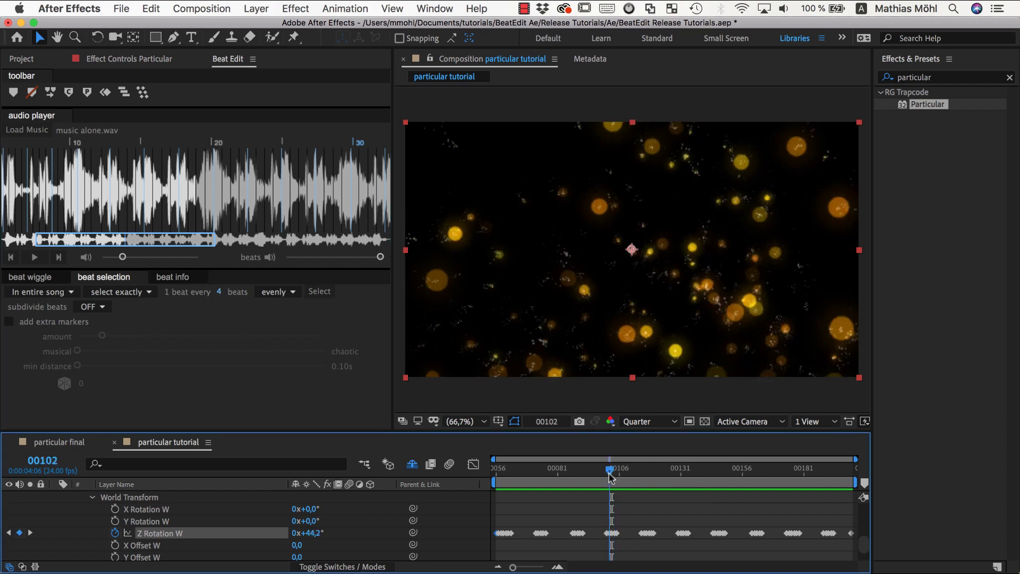
Raise the beat wiggle Amount to 90 and return the current time to frame 00056.
{"action": "left_click", "coordinate": [33, 278]}
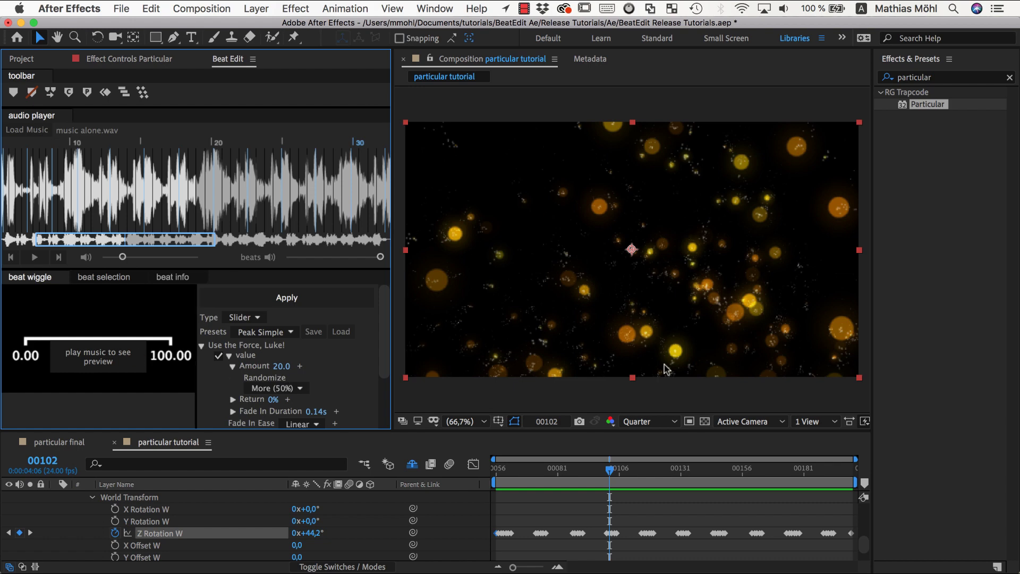
{"action": "left_click", "coordinate": [281, 368]}
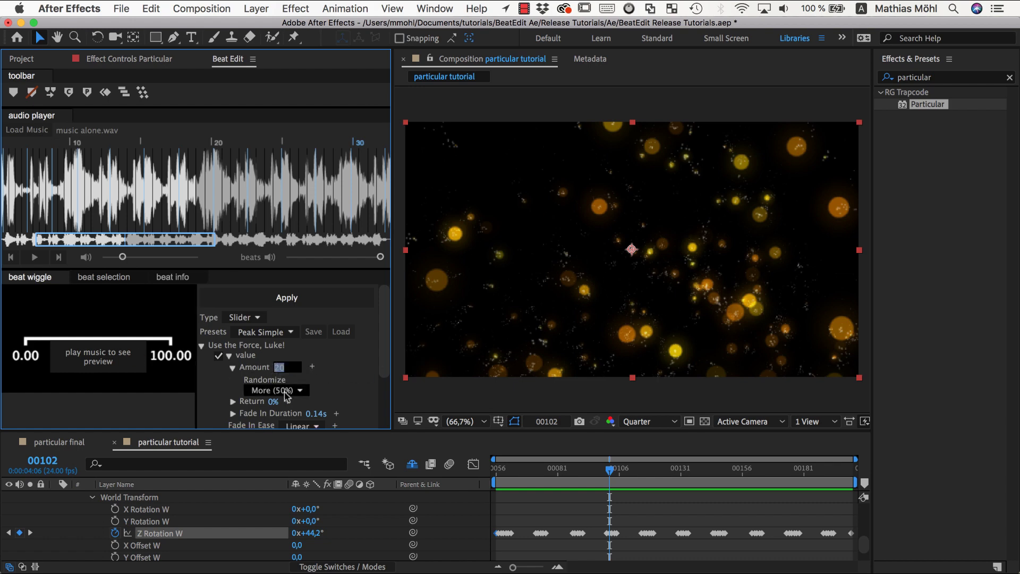
{"action": "type", "text": "90"}
{"action": "key", "text": "Return"}
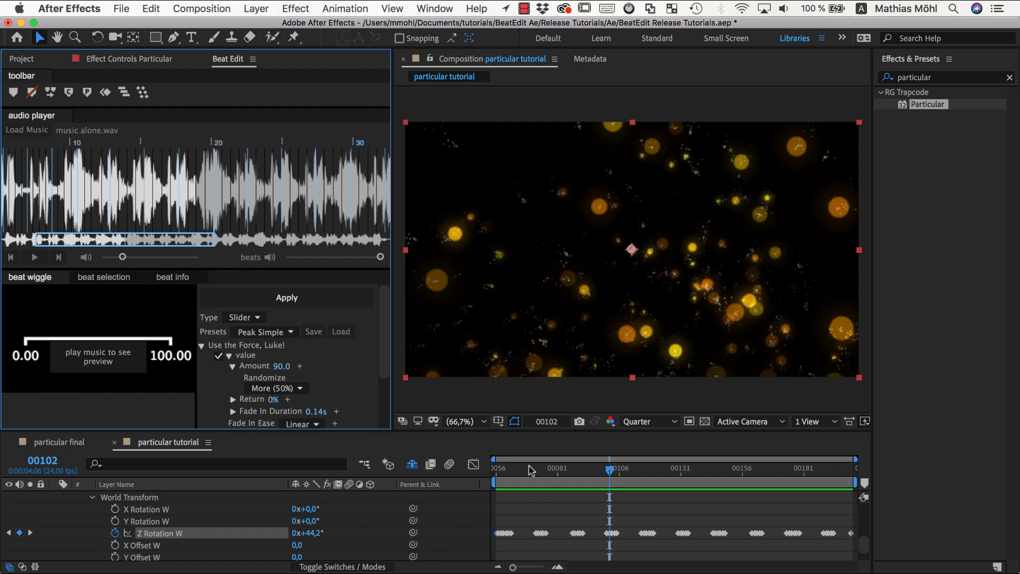
{"action": "left_click_drag", "start_coordinate": [531, 469], "coordinate": [480, 473]}
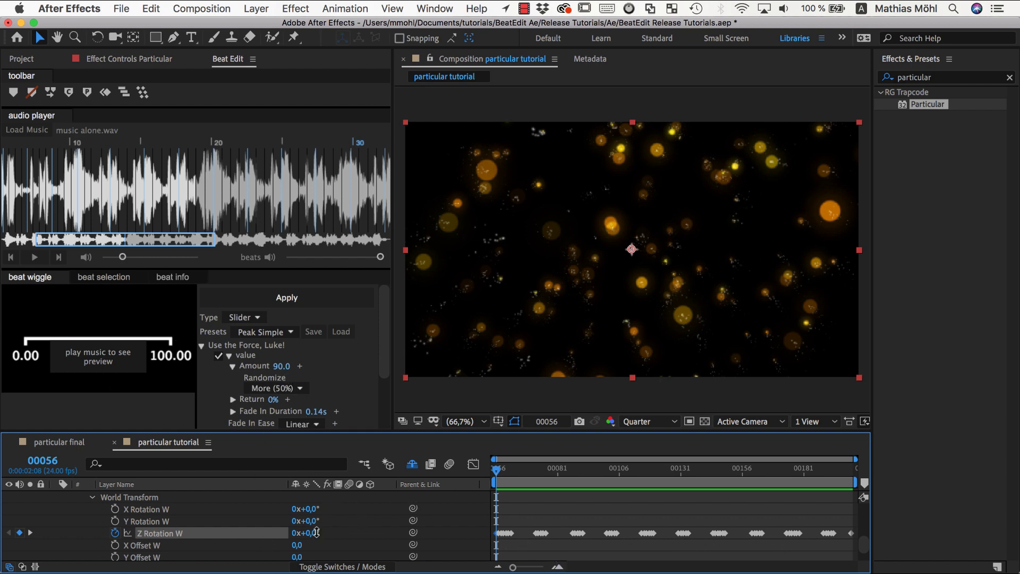
Reapply the beat wiggle at Amount 90 to Z Rotation W, preview, and inspect keyframe values.
{"action": "left_click", "coordinate": [290, 299]}
{"action": "key", "text": "space"}
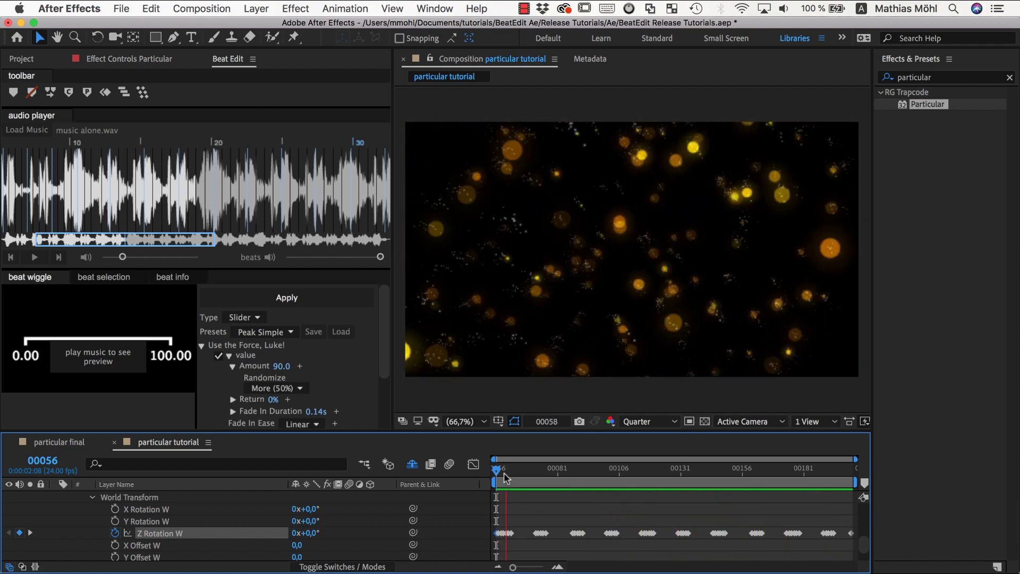
{"action": "key", "text": "space"}
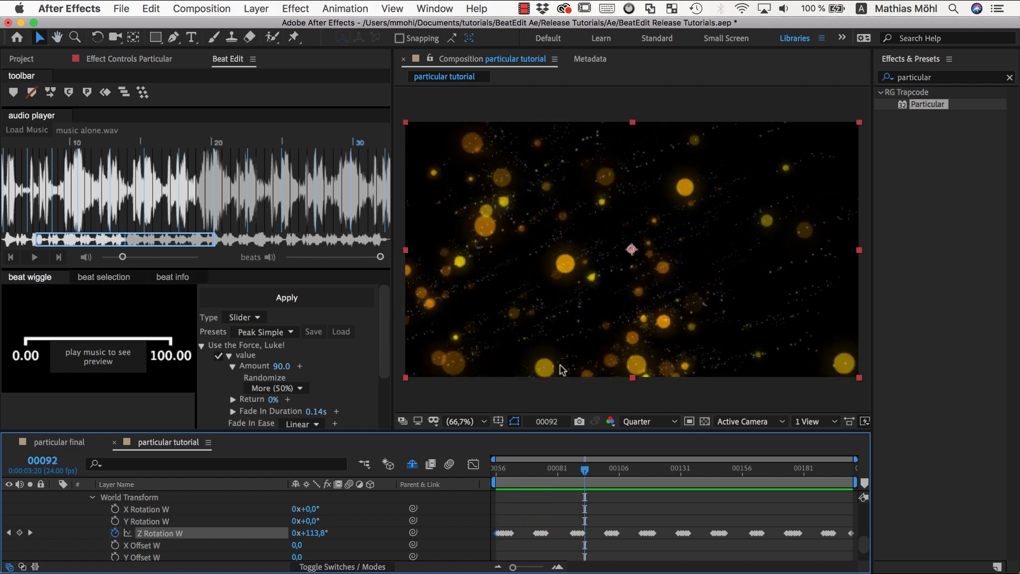
{"action": "left_click_drag", "start_coordinate": [556, 471], "coordinate": [533, 482]}
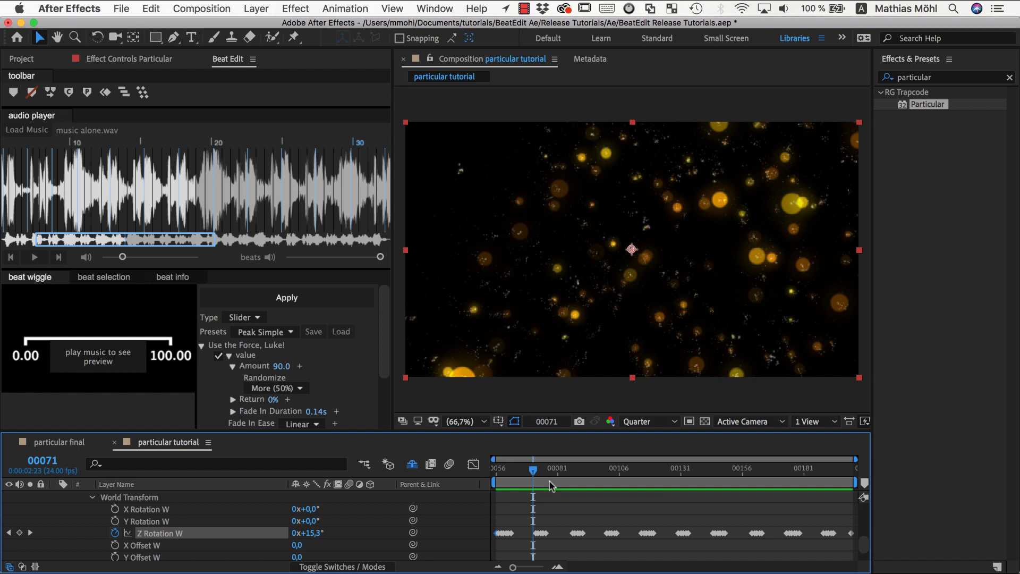
{"action": "left_click_drag", "start_coordinate": [522, 482], "coordinate": [505, 481]}
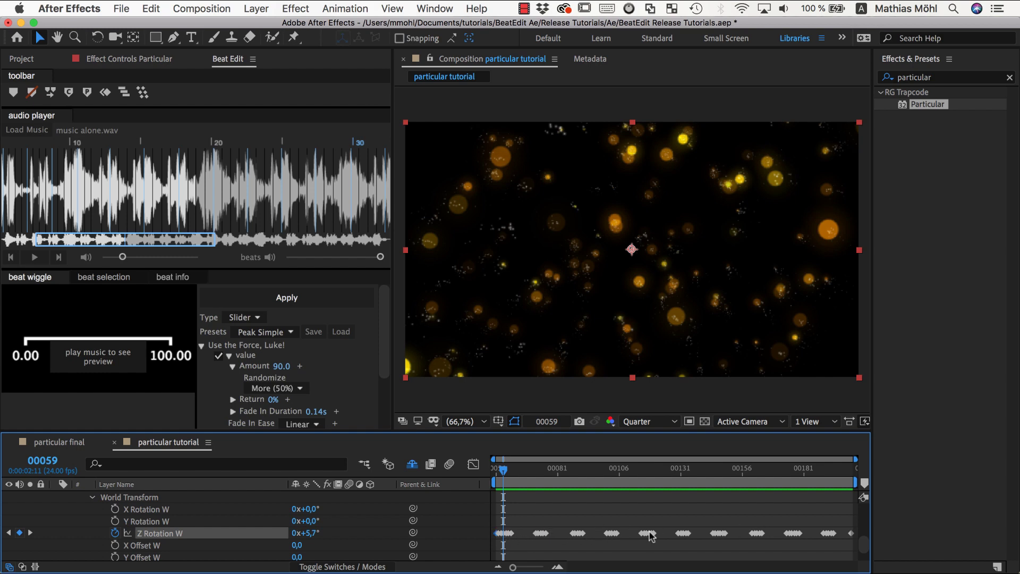
{"action": "mouse_move", "coordinate": [761, 536]}
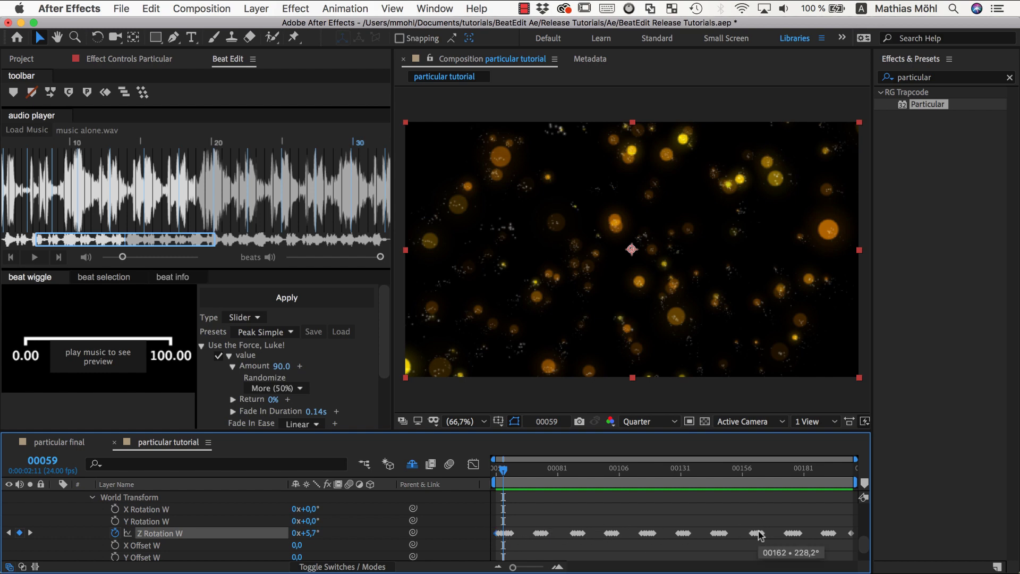
{"action": "mouse_move", "coordinate": [511, 541]}
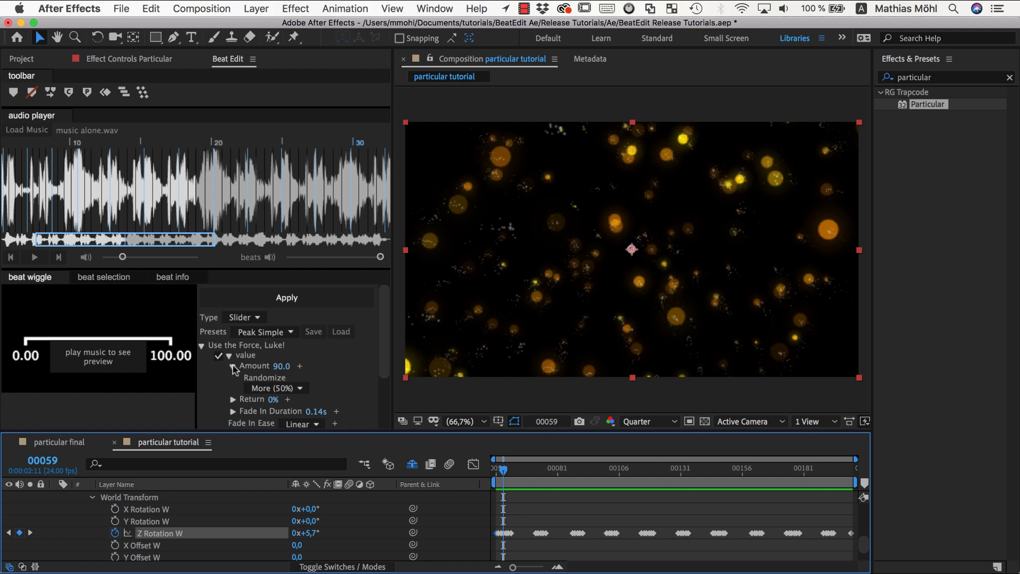
Add three more Amount values so the cycle reads 90, 100, 100, 100.
{"action": "left_click", "coordinate": [299, 366]}
{"action": "left_click", "coordinate": [327, 366]}
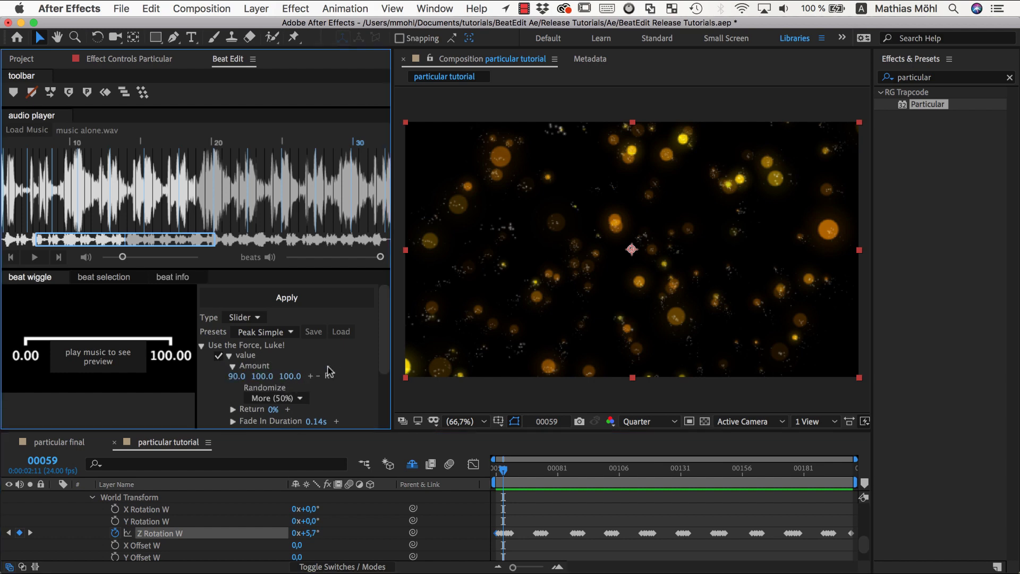
{"action": "left_click", "coordinate": [311, 376]}
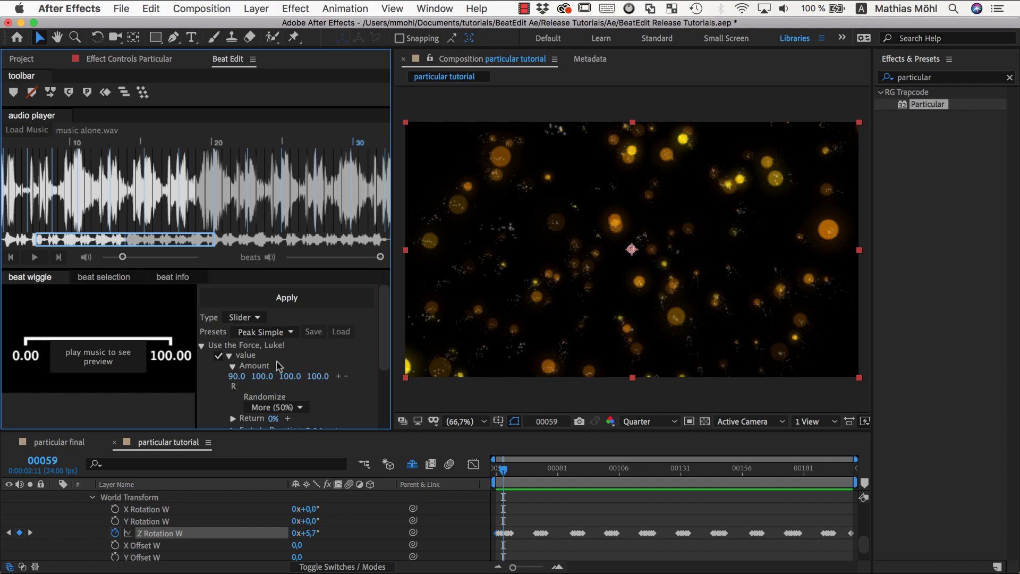
{"action": "scroll", "coordinate": [279, 375], "scroll_direction": "down", "scroll_amount": 3}
{"action": "scroll", "coordinate": [280, 377], "scroll_direction": "up", "scroll_amount": 3}
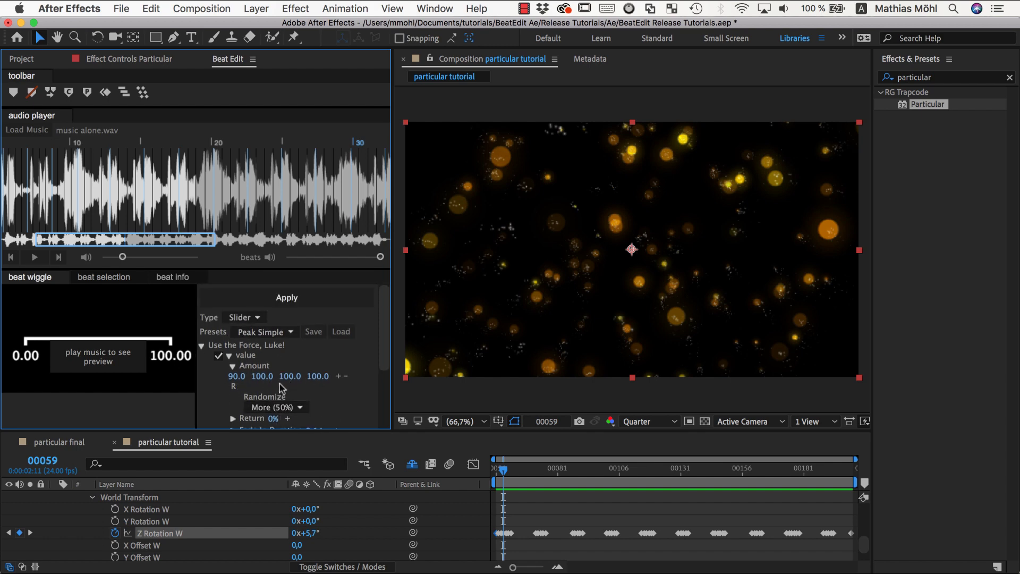